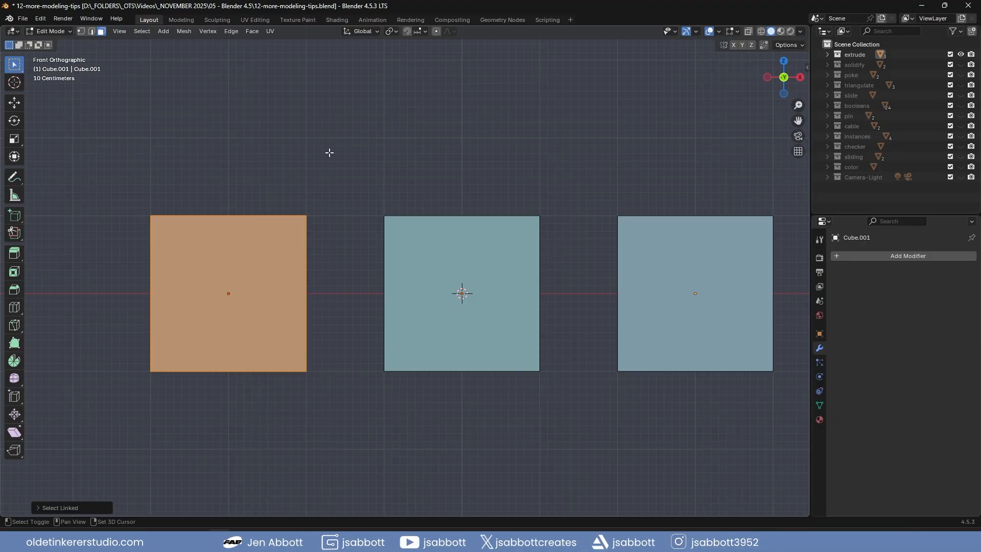
# Step: Extrude all faces of the orange cube along their normals with an offset of 0.5 m
pyautogui.keyDown('shift'); pyautogui.moveTo(284, 152); pyautogui.dragTo(323, 154, button='middle'); pyautogui.keyUp('shift')
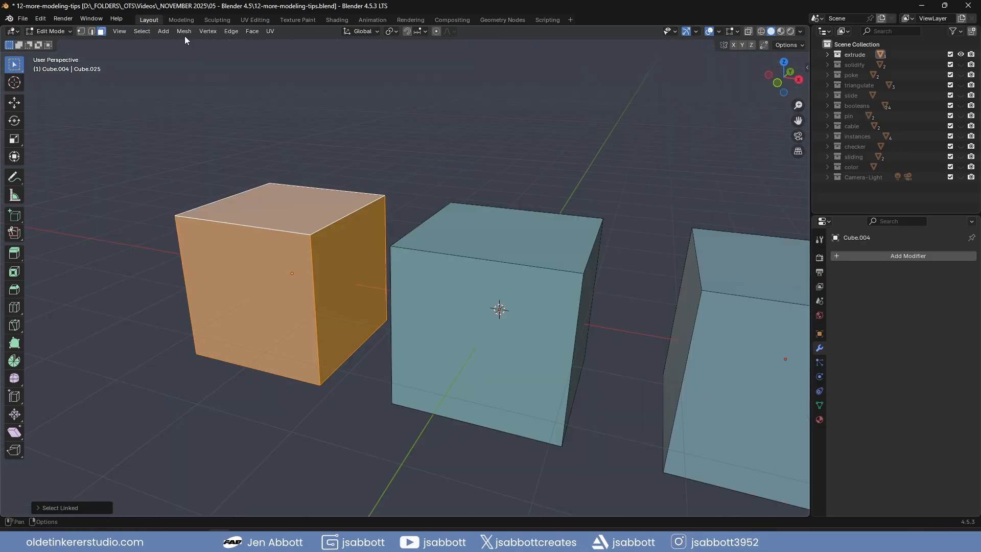
pyautogui.click(183, 33)
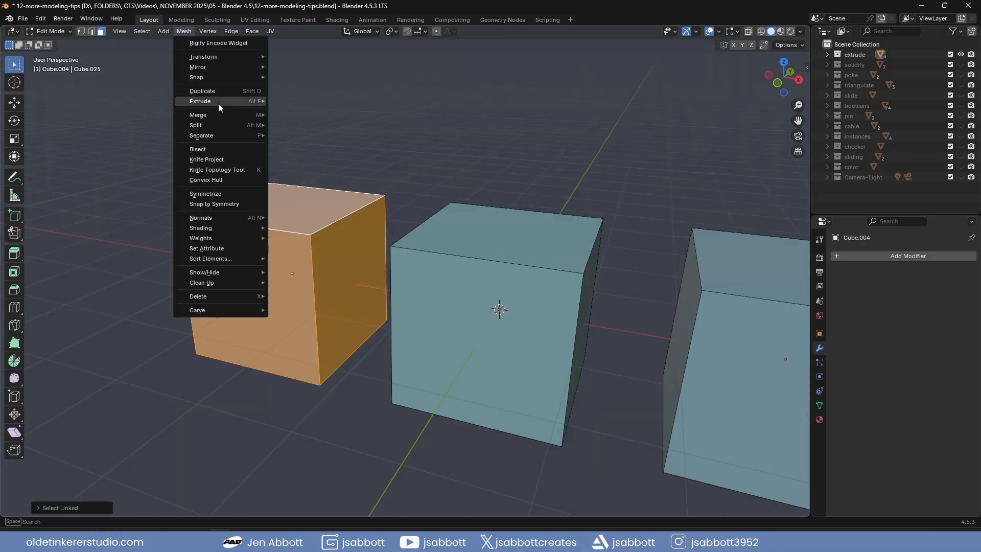
pyautogui.moveTo(219, 103)
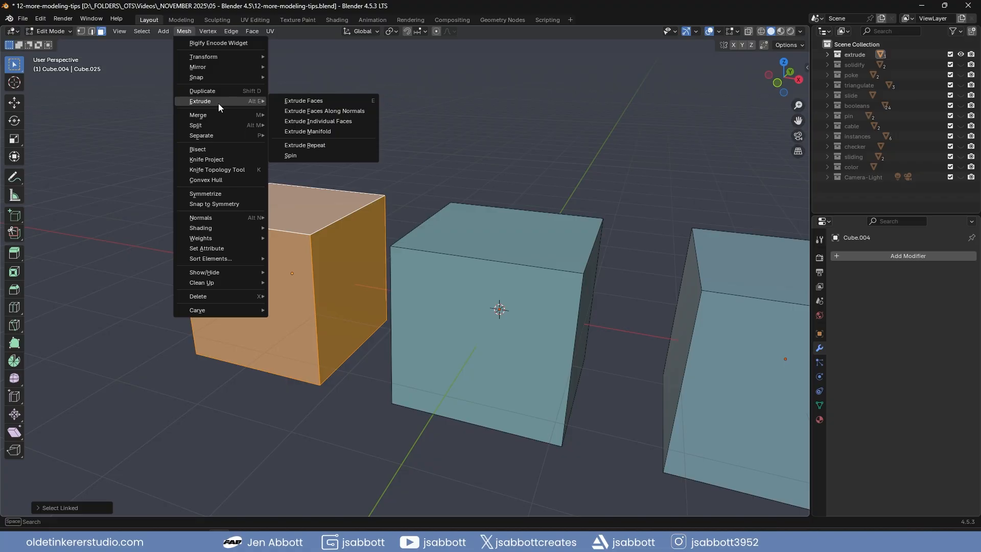
pyautogui.click(341, 111)
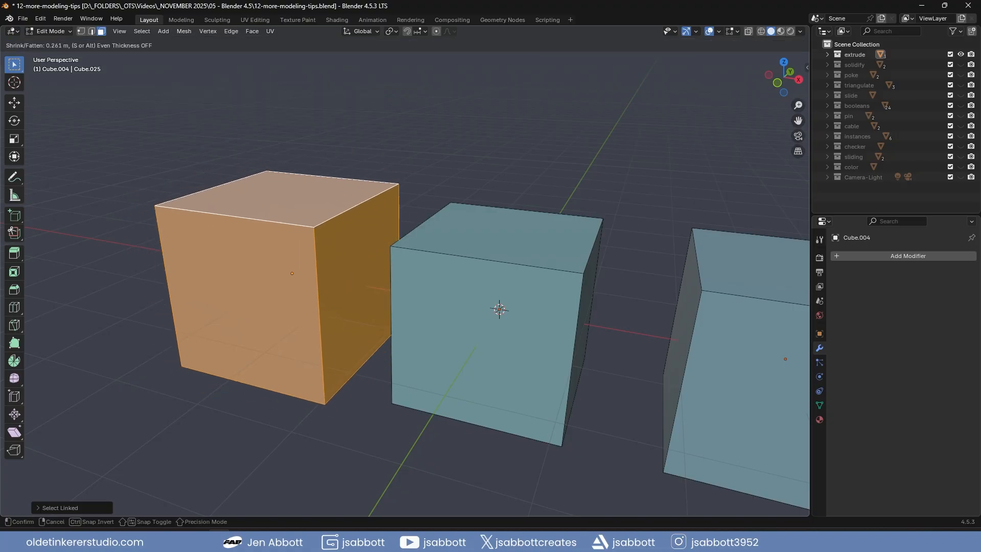
pyautogui.click(354, 92)
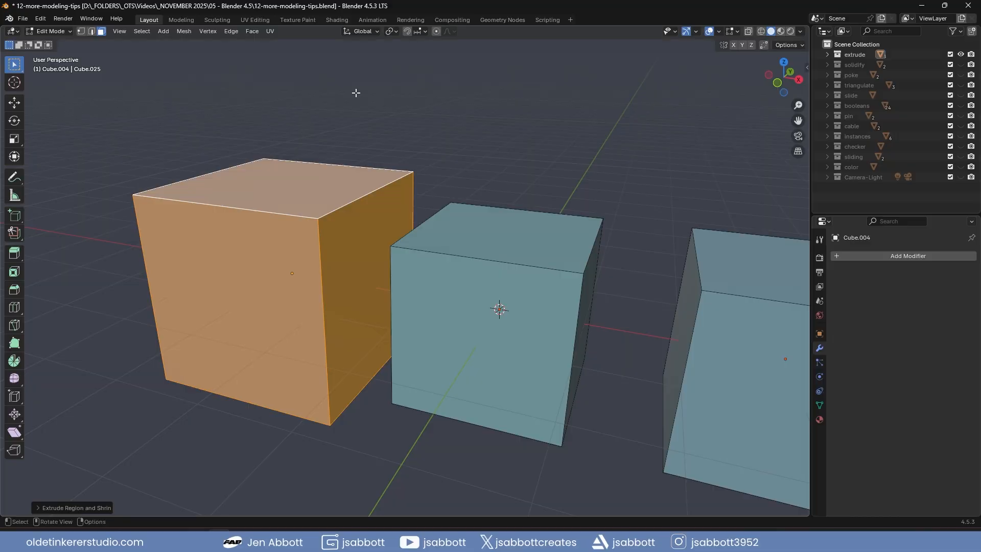
pyautogui.click(37, 508)
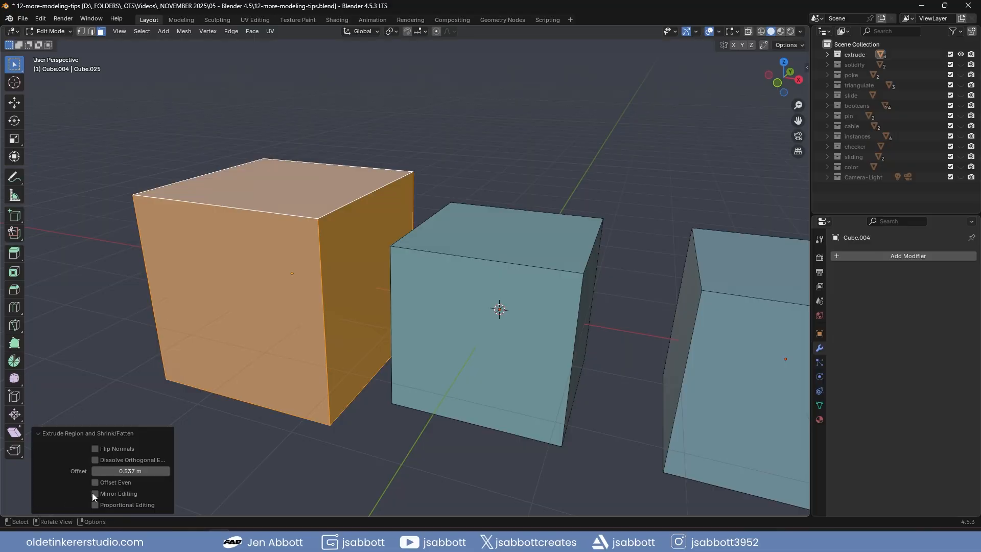
pyautogui.click(123, 471)
pyautogui.write('.5')
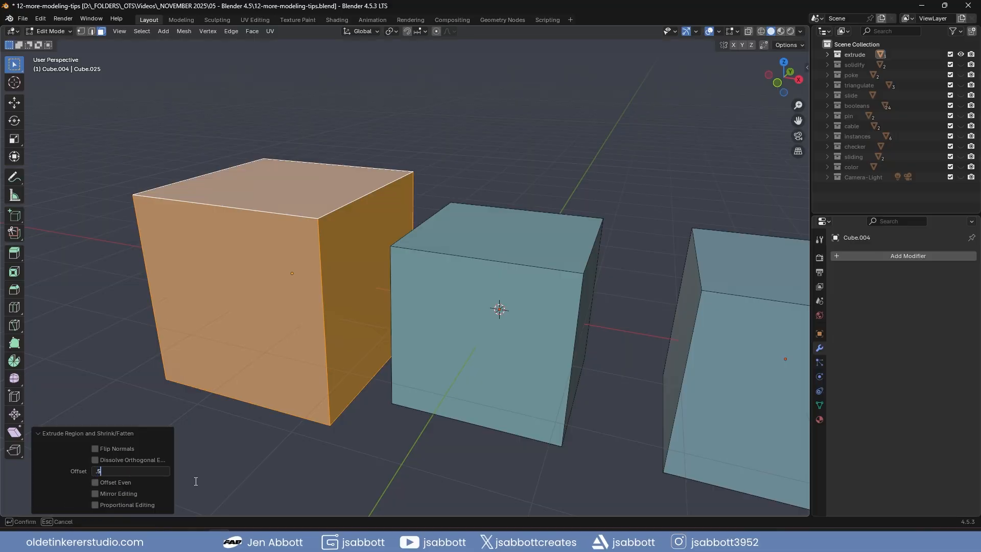
pyautogui.press('Return')
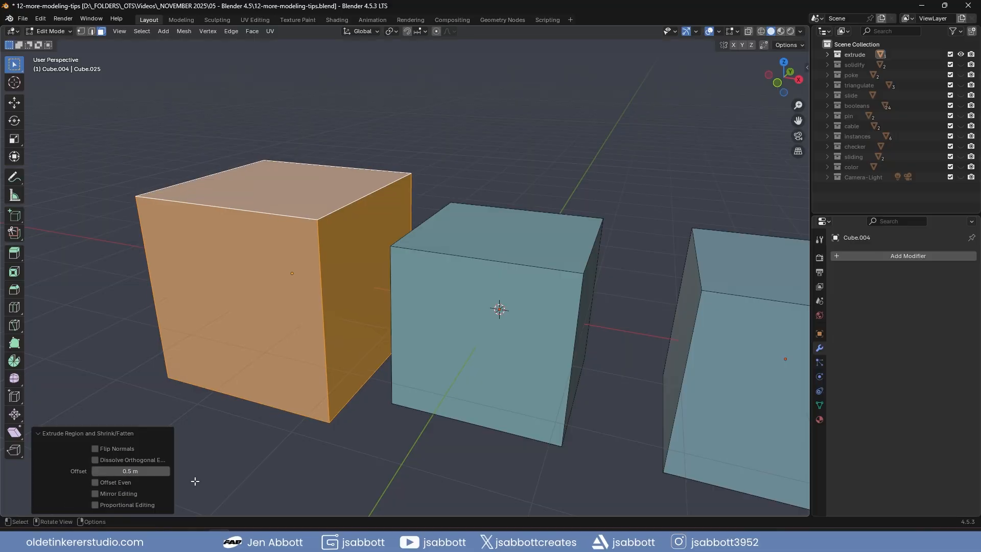
pyautogui.click(38, 434)
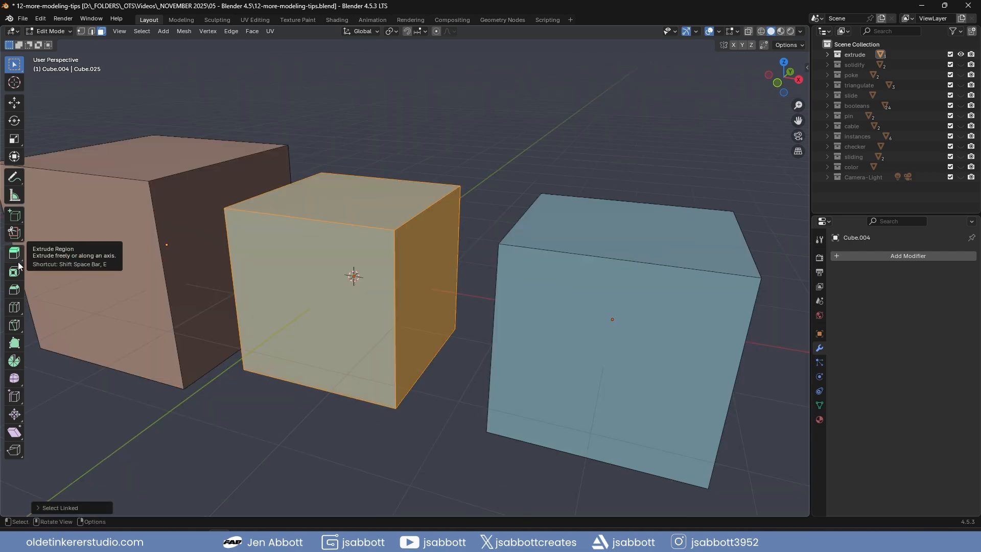
# Step: Extrude the middle teal cube with the Extrude Along Normals tool and set the offset to 0.6 m
pyautogui.click(17, 261)
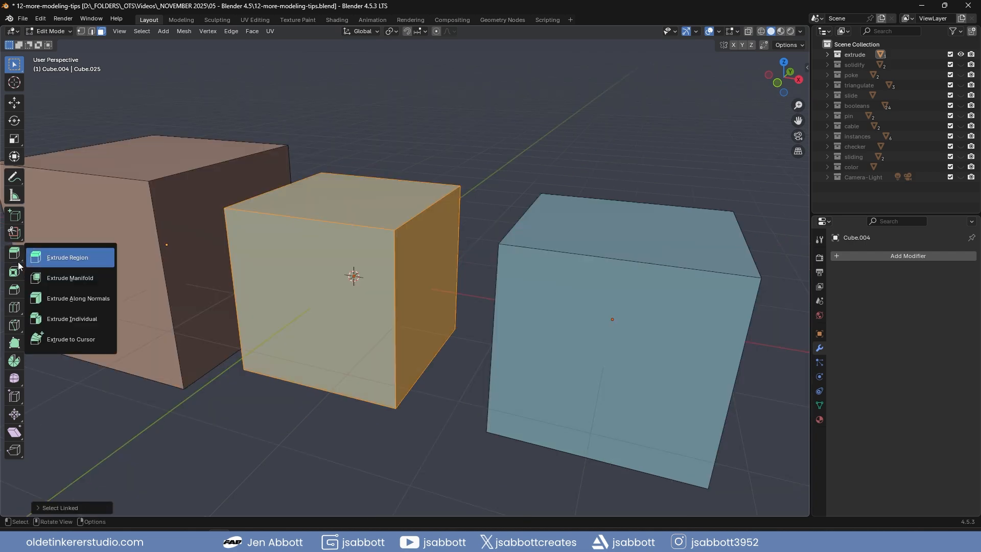
pyautogui.click(92, 302)
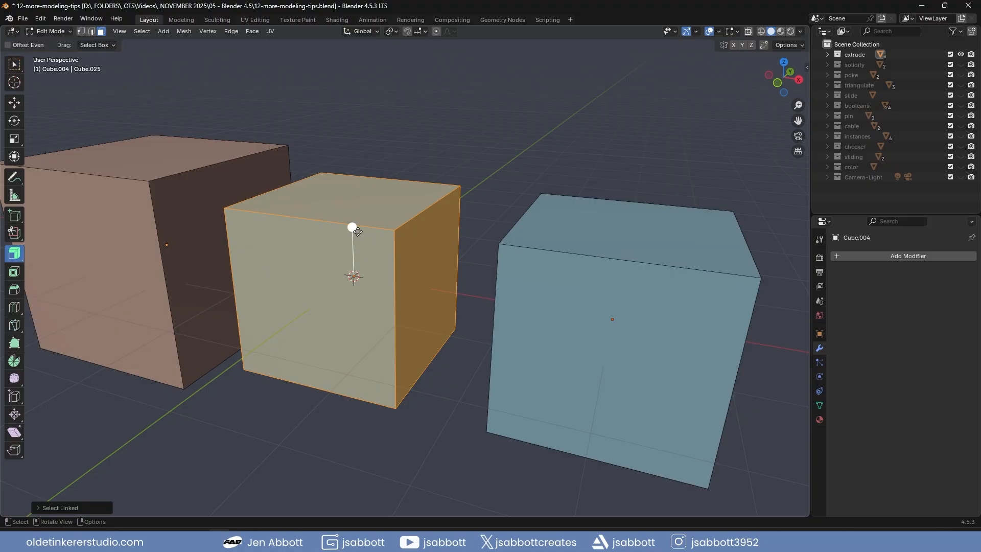
pyautogui.moveTo(351, 225); pyautogui.dragTo(358, 203)
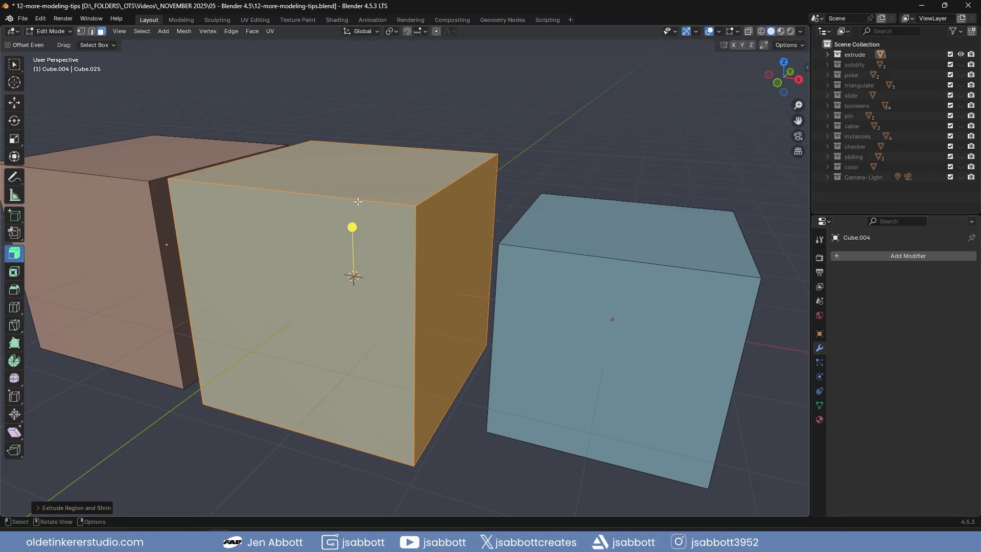
pyautogui.click(39, 507)
pyautogui.moveTo(131, 470); pyautogui.dragTo(130, 470)
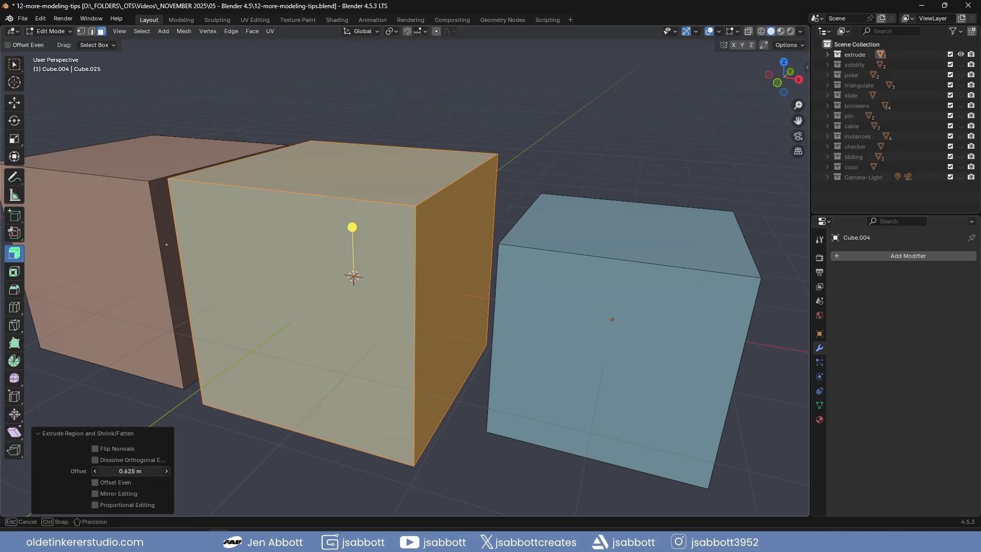
pyautogui.write('0.6')
pyautogui.press('Return')
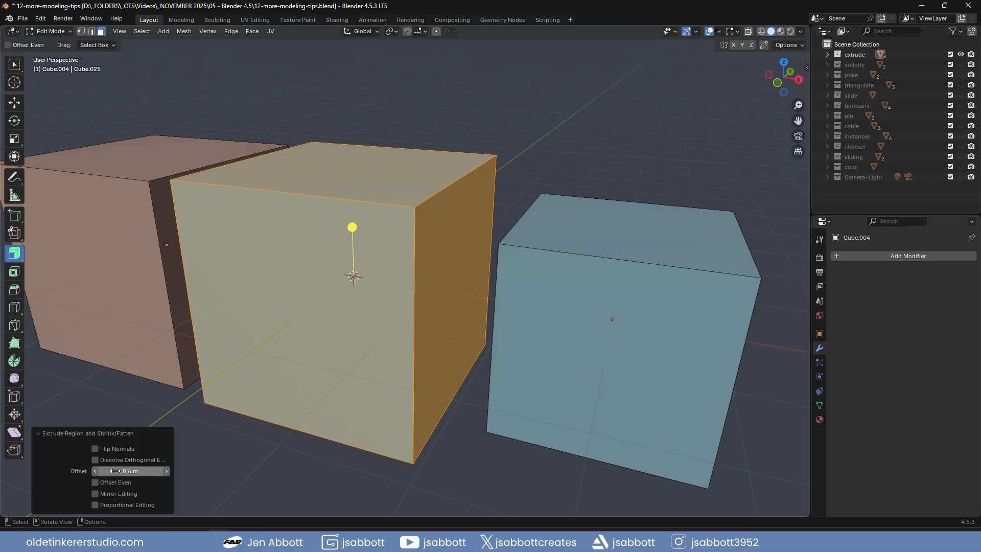
pyautogui.click(35, 434)
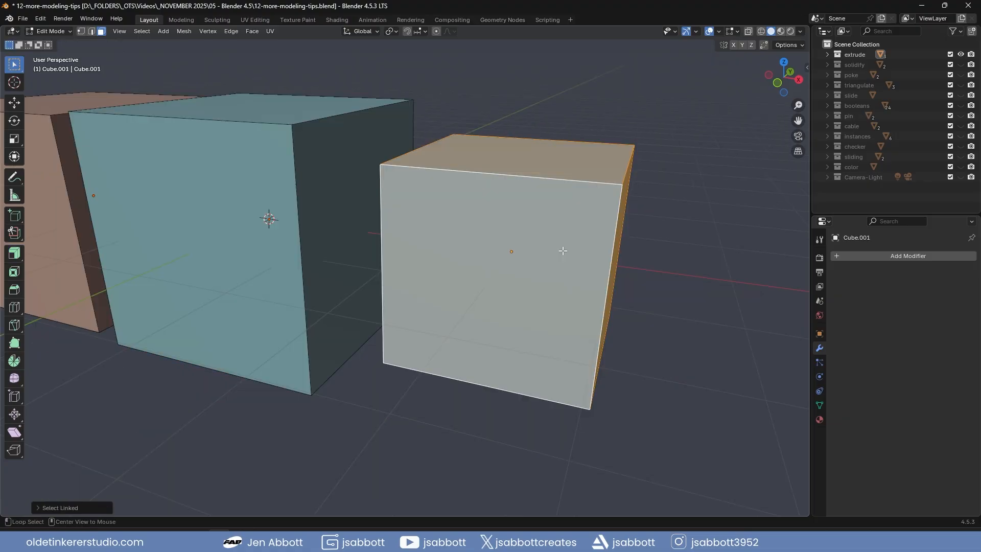
# Step: Extrude the third cube's faces along their normals with an offset of 0.7 m
pyautogui.hotkey('alt', 'e')
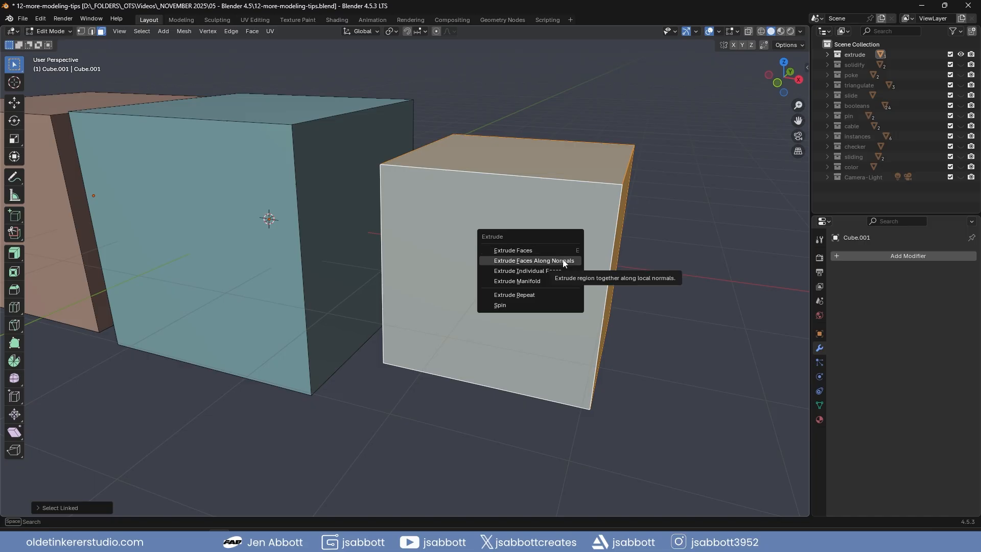
pyautogui.click(534, 261)
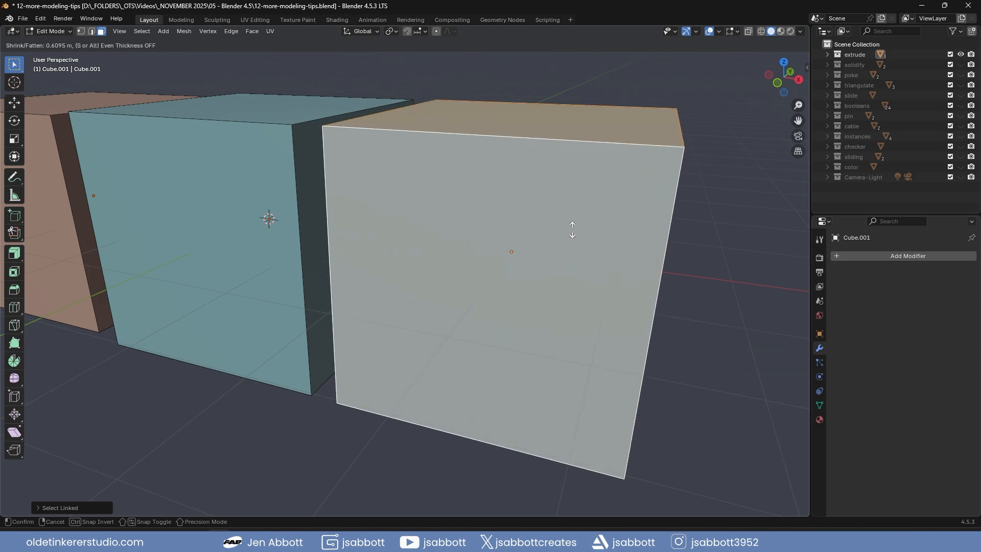
pyautogui.click(575, 227)
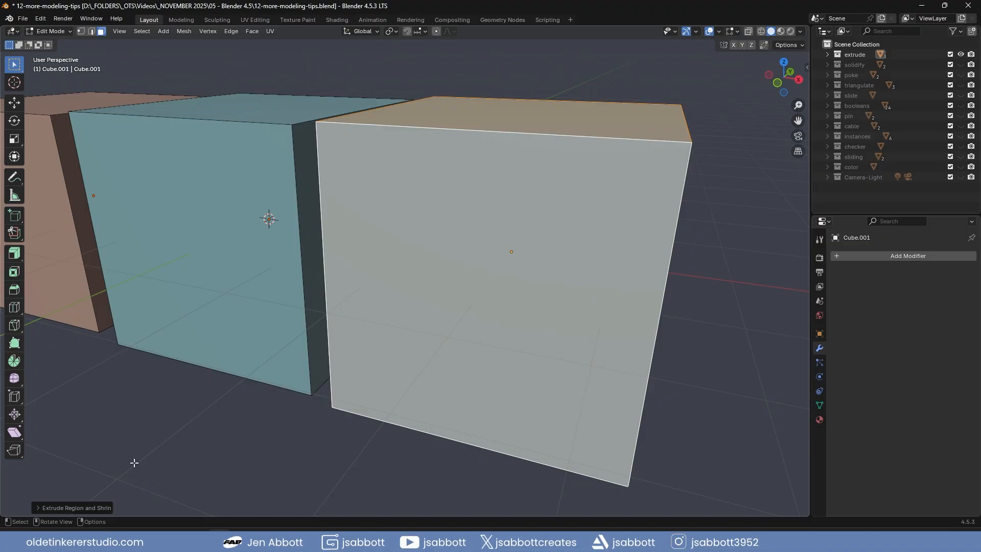
pyautogui.click(37, 509)
pyautogui.doubleClick(120, 471)
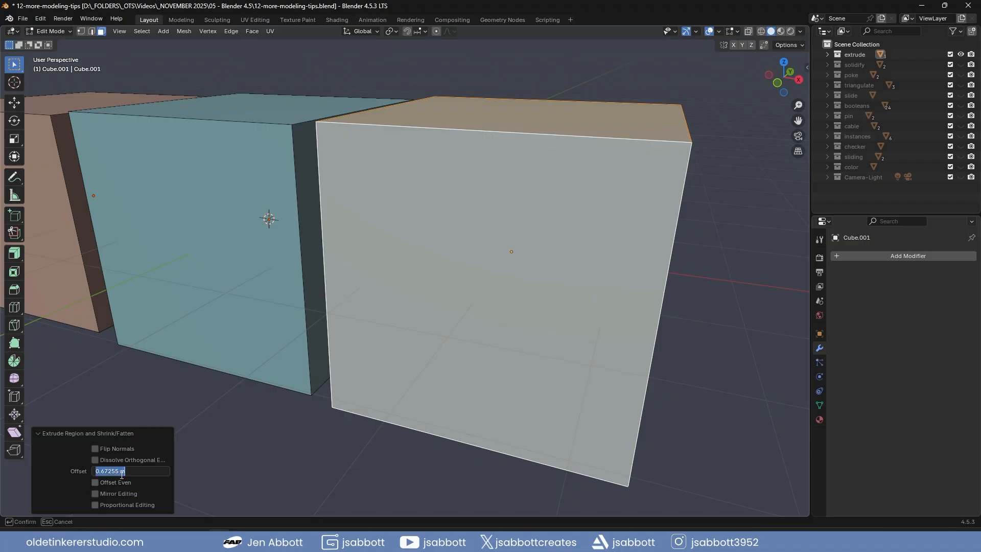
pyautogui.write('0.7')
pyautogui.press('Return')
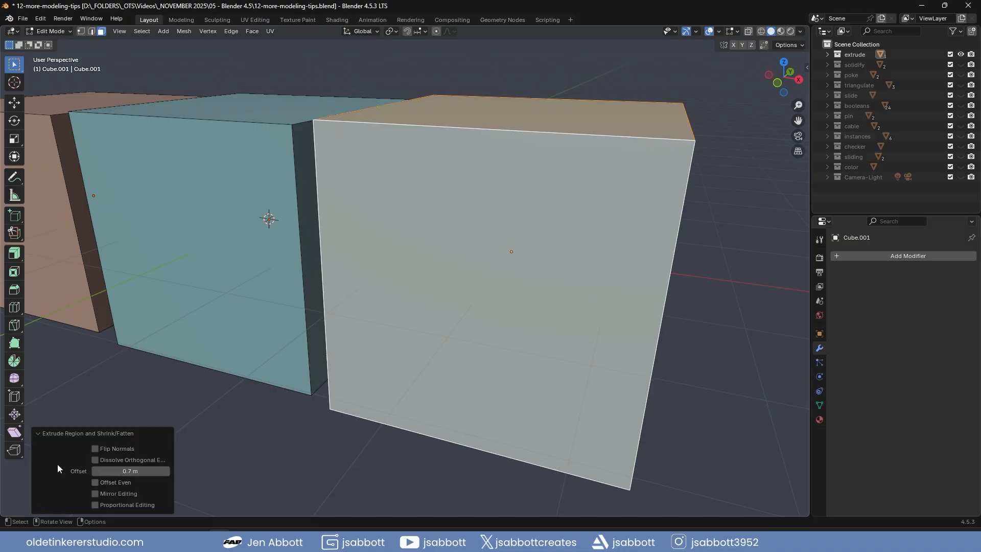
pyautogui.click(38, 433)
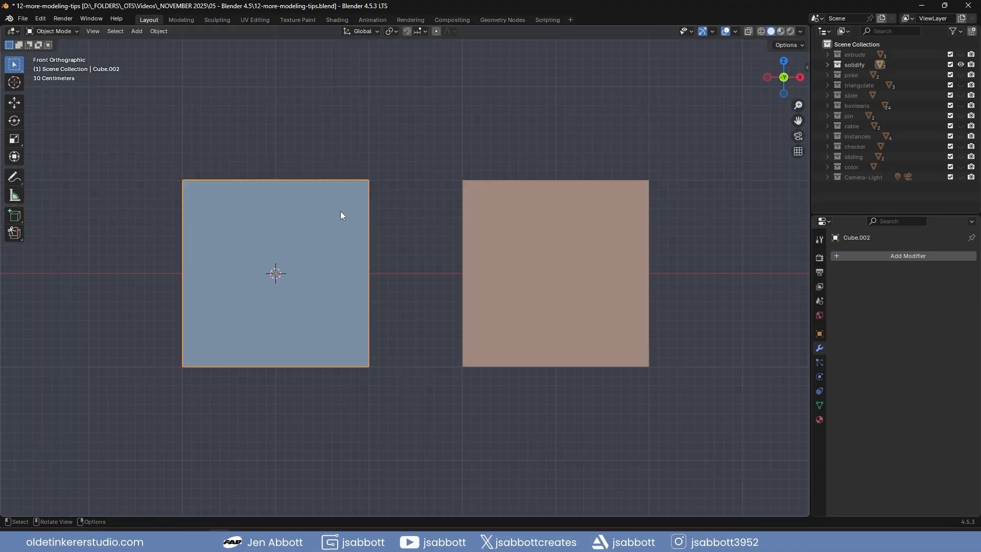
# Step: Add a Solidify modifier to the blue cube
pyautogui.click(159, 31)
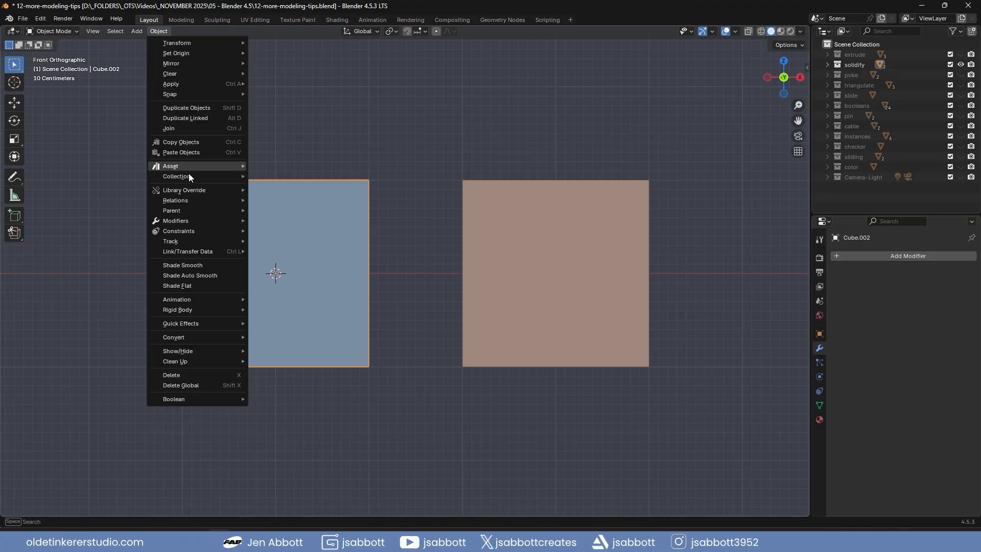
pyautogui.moveTo(190, 220)
pyautogui.moveTo(281, 222)
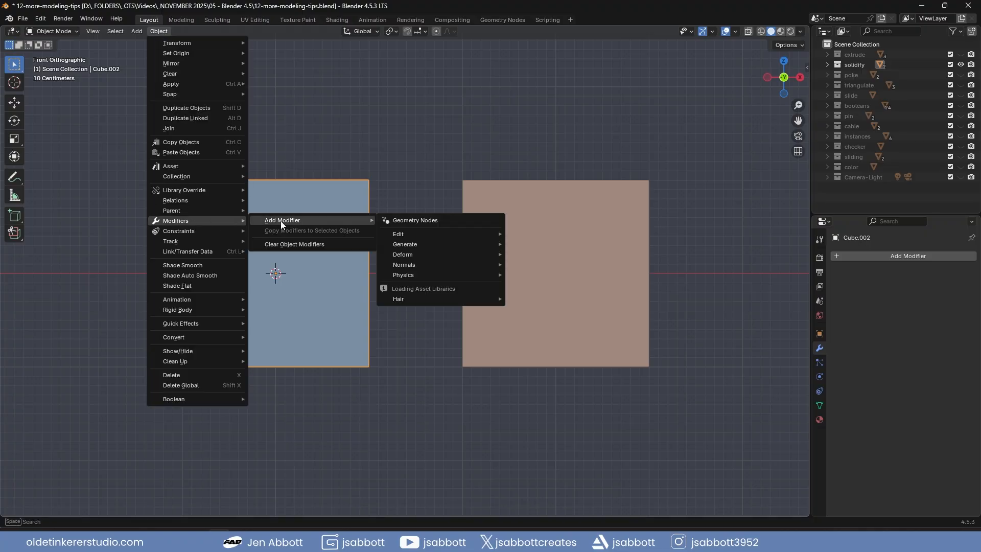
pyautogui.moveTo(416, 244)
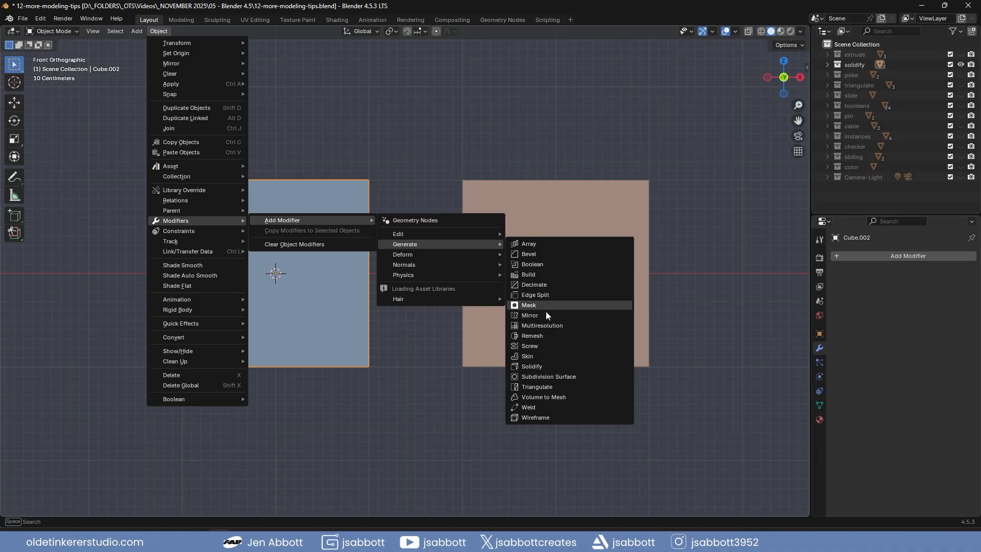
pyautogui.click(541, 368)
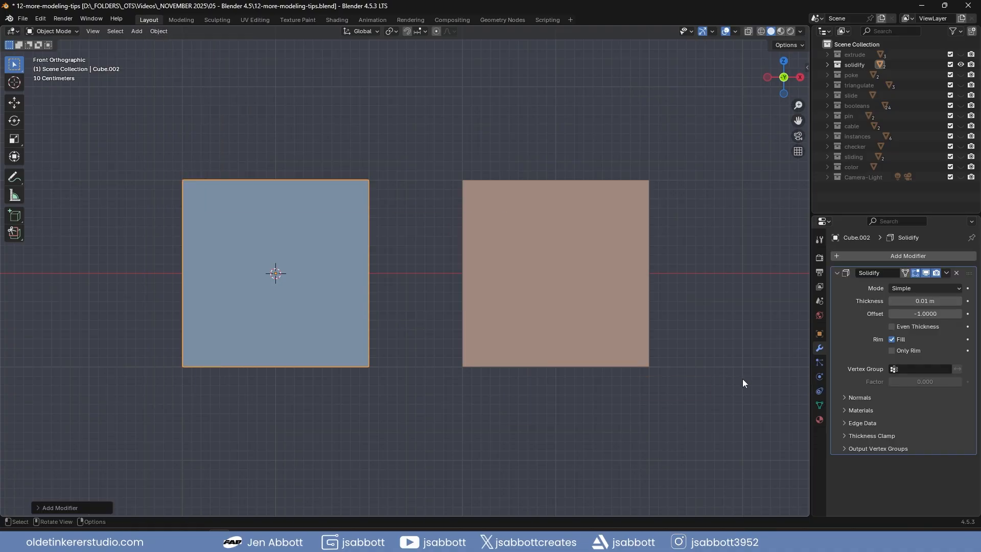
# Step: Show the scene in wireframe shading and increase the blue cube's Solidify thickness
pyautogui.moveTo(768, 303); pyautogui.dragTo(762, 318, button='middle')
pyautogui.press('z')
pyautogui.click(672, 326)
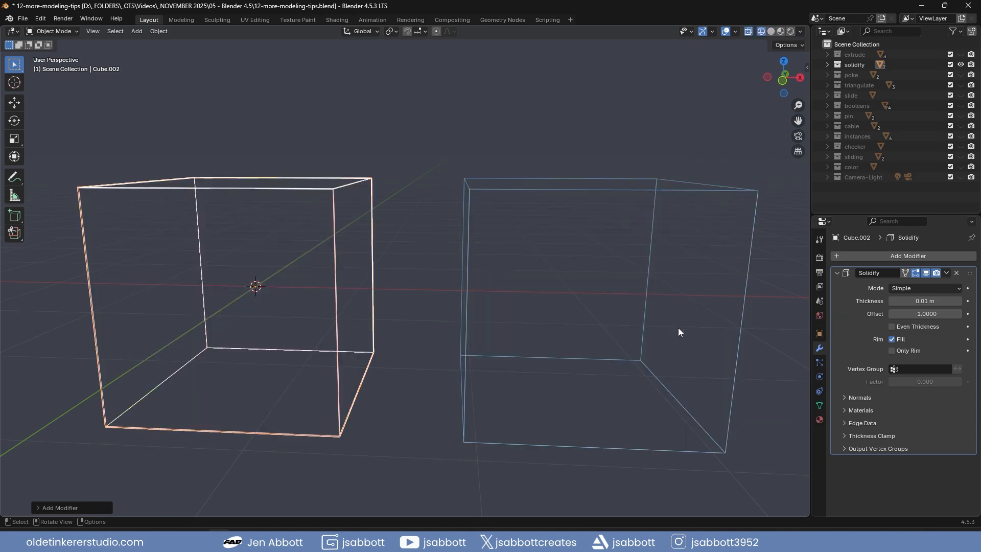
pyautogui.moveTo(926, 301); pyautogui.dragTo(963, 301)
# Step: Add a Solidify modifier to the brown cube beside the blue one
pyautogui.click(533, 357)
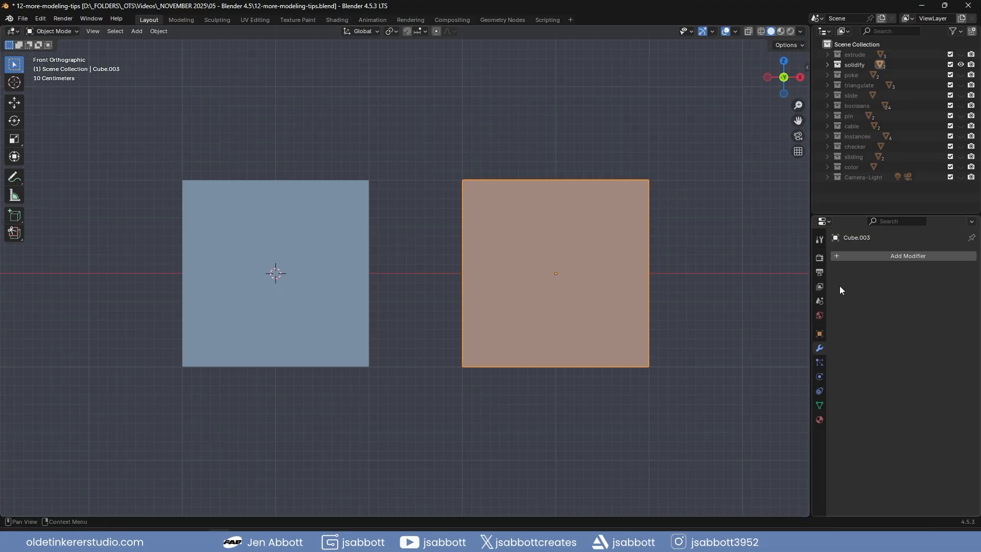
pyautogui.click(861, 256)
pyautogui.moveTo(861, 257)
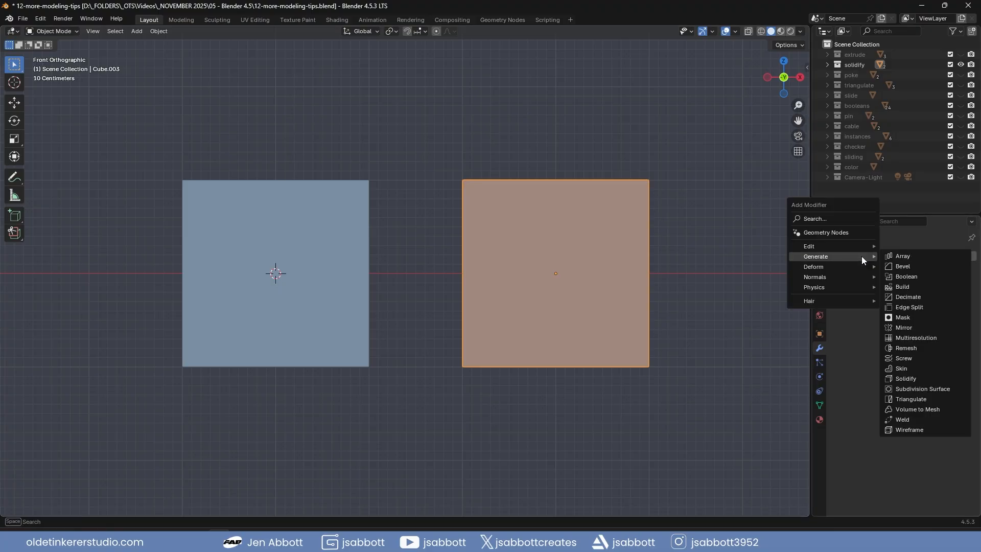
pyautogui.click(926, 378)
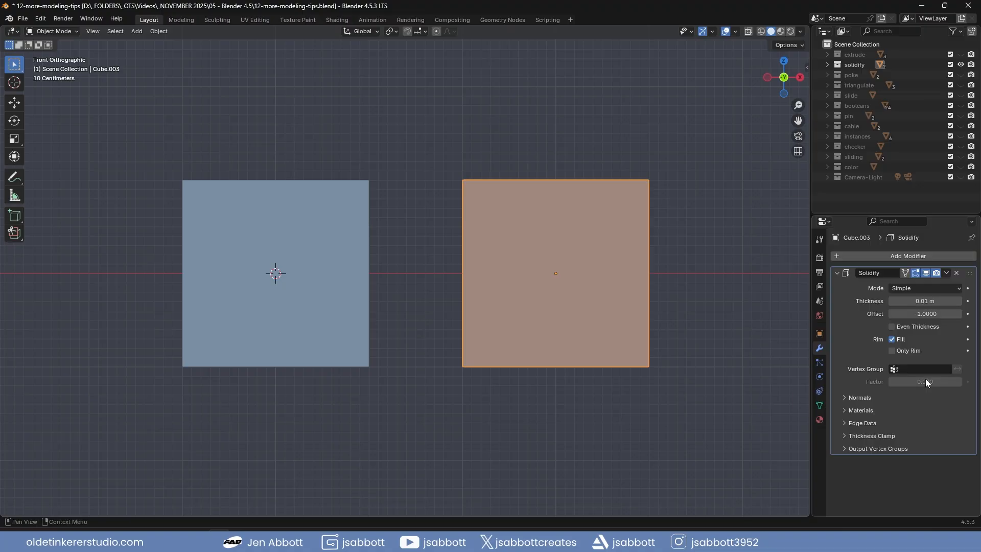
# Step: Display the cubes in wireframe and increase the Solidify thickness on the brown cube
pyautogui.press('z')
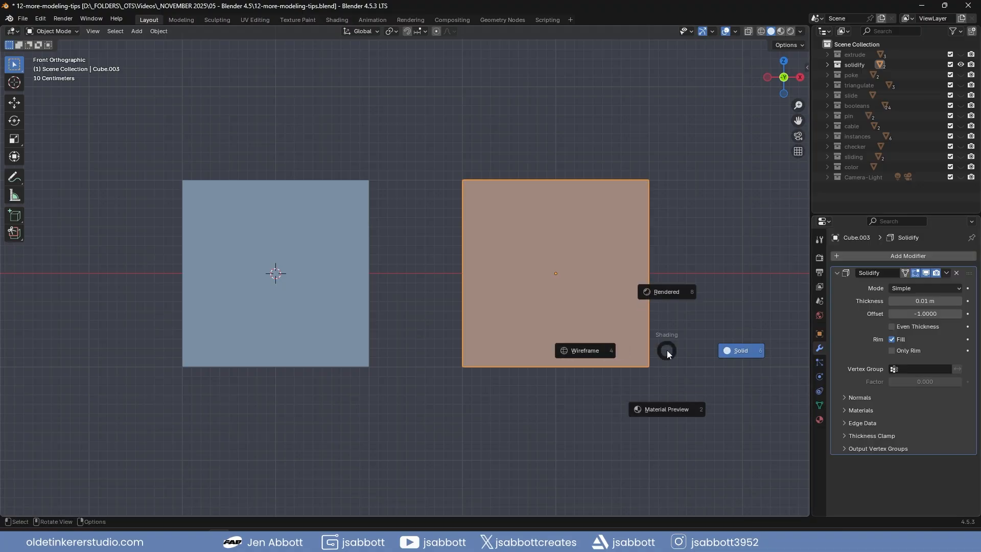
pyautogui.click(582, 348)
pyautogui.moveTo(918, 301); pyautogui.dragTo(963, 301)
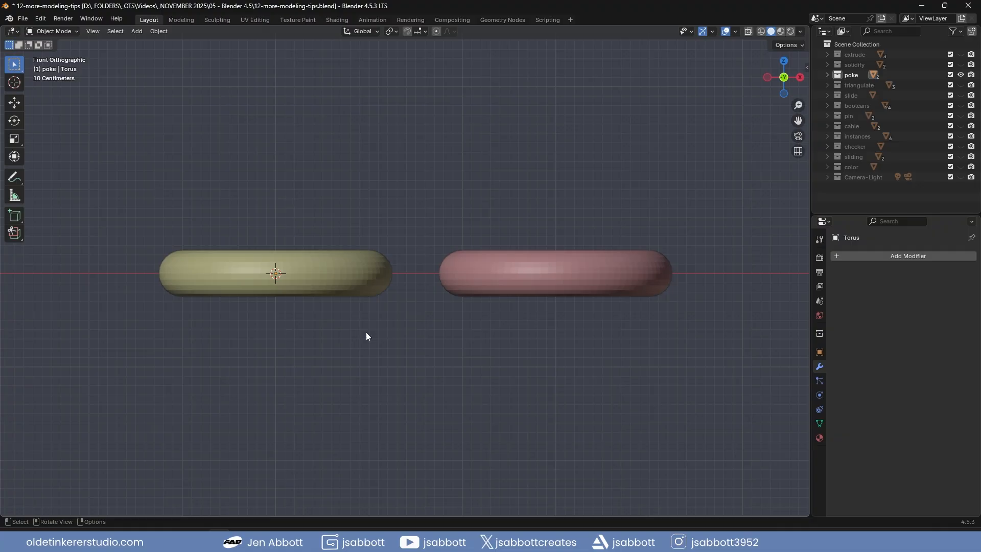
# Step: Bring both tori into Edit Mode, clear the selection and select all linked faces of the green torus
pyautogui.click(349, 279)
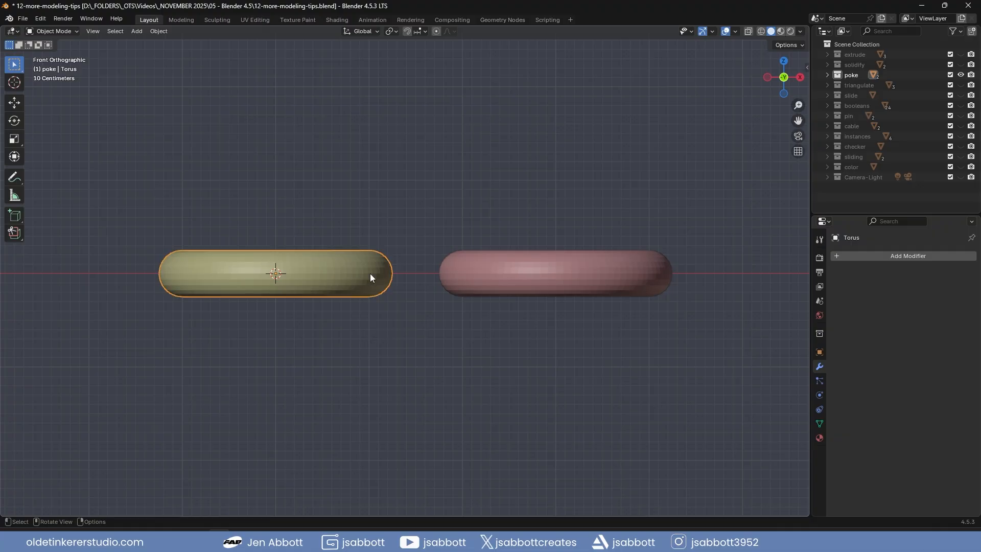
pyautogui.keyDown('shift'); pyautogui.click(486, 272); pyautogui.keyUp('shift')
pyautogui.press('Tab')
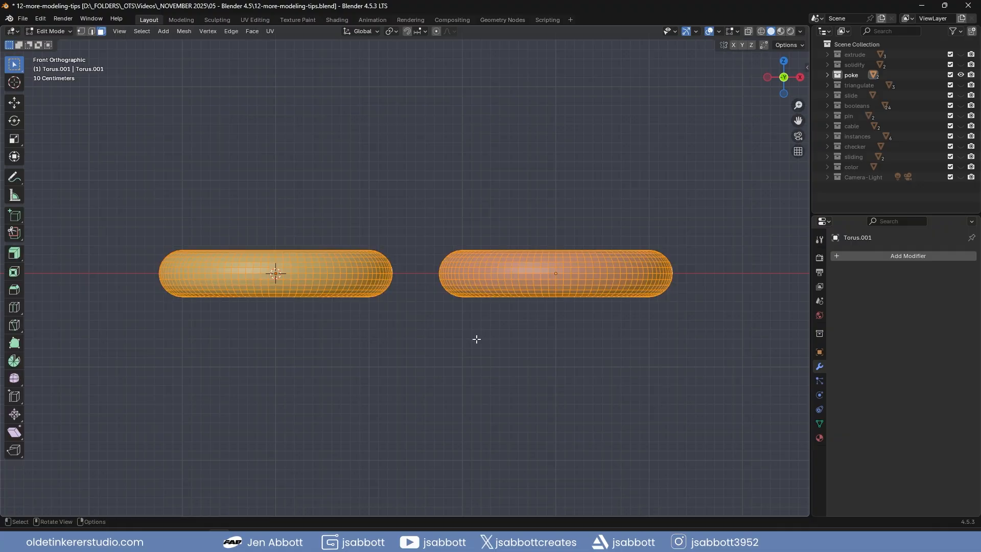
pyautogui.click(457, 353)
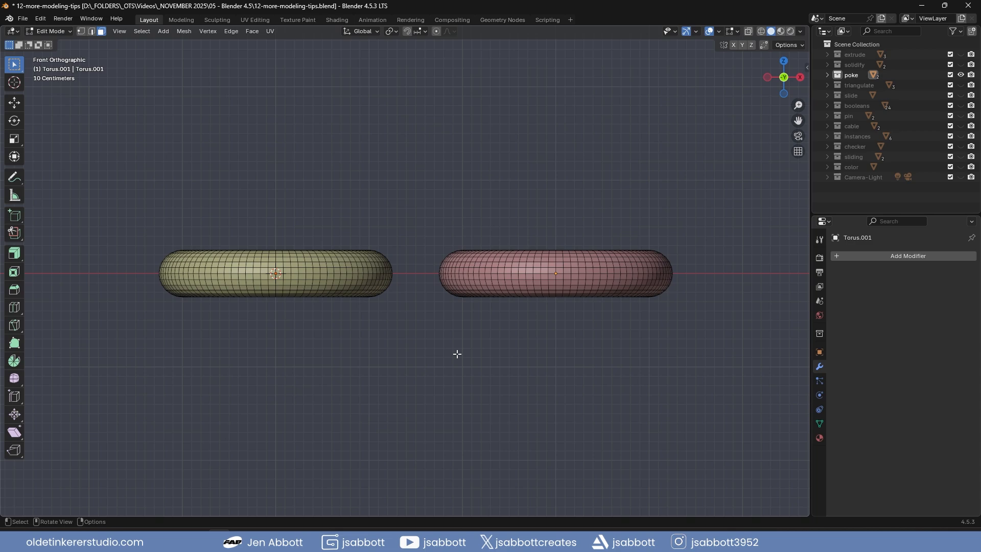
pyautogui.press('l')
pyautogui.scroll(4, 339, 289)
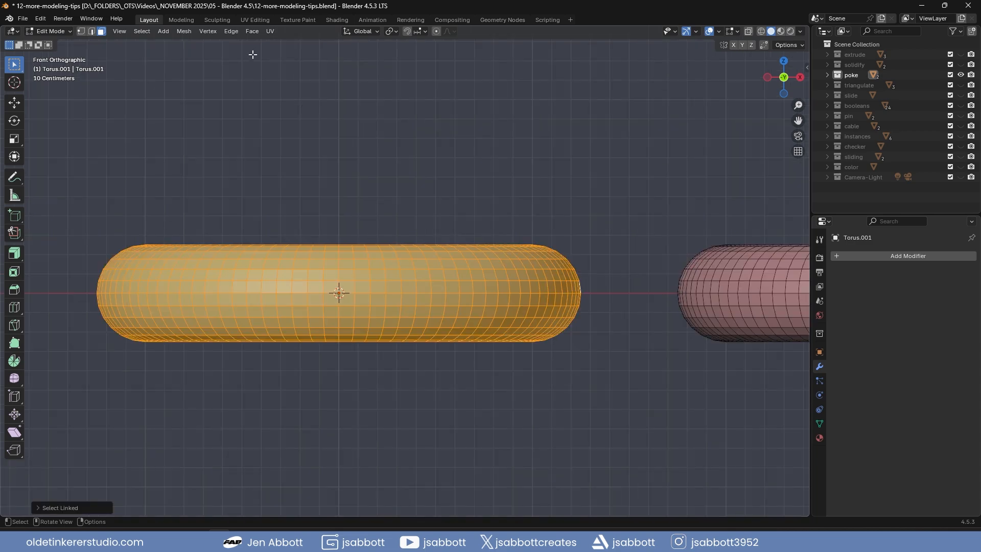
# Step: Poke the selected faces of the green torus and raise the Poke Offset to 0.01 m
pyautogui.click(253, 32)
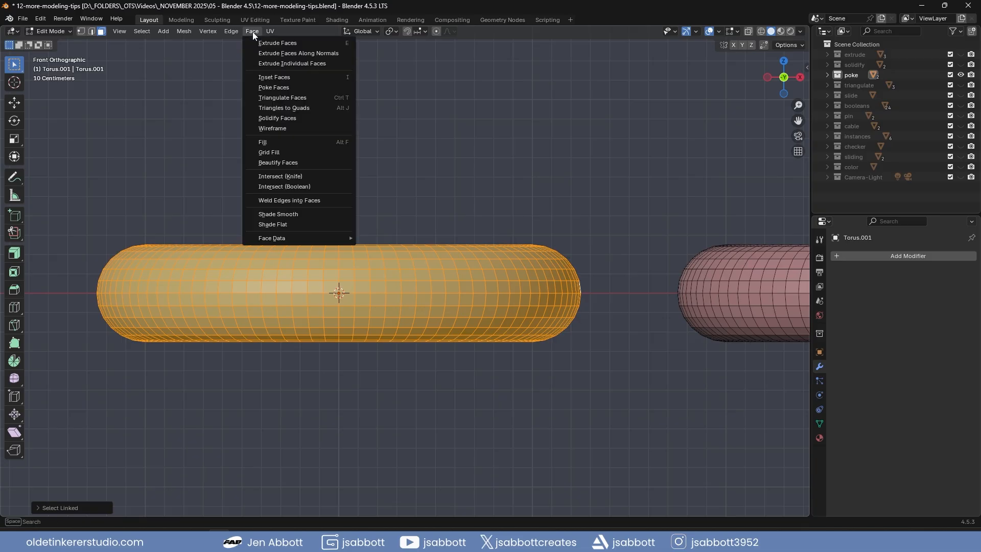
pyautogui.click(277, 87)
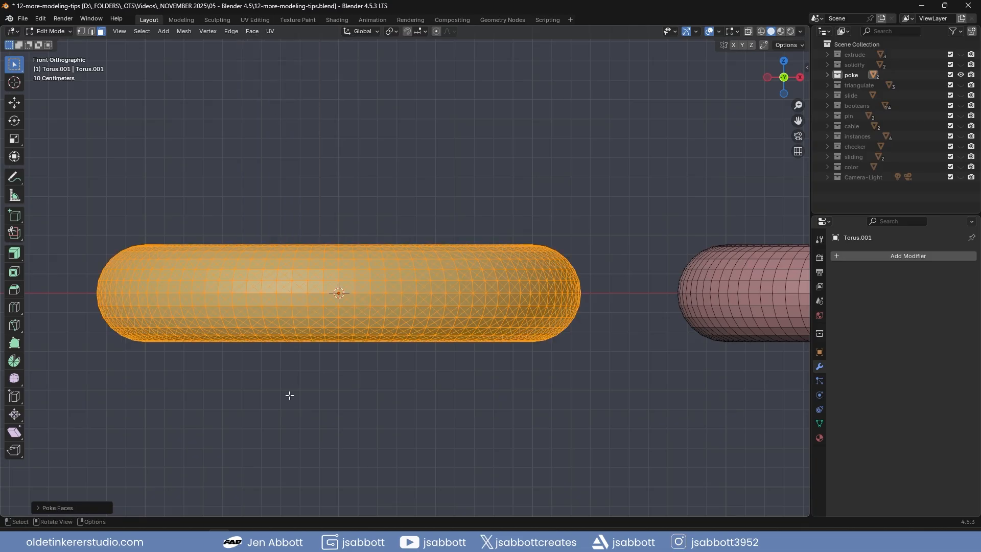
pyautogui.click(35, 509)
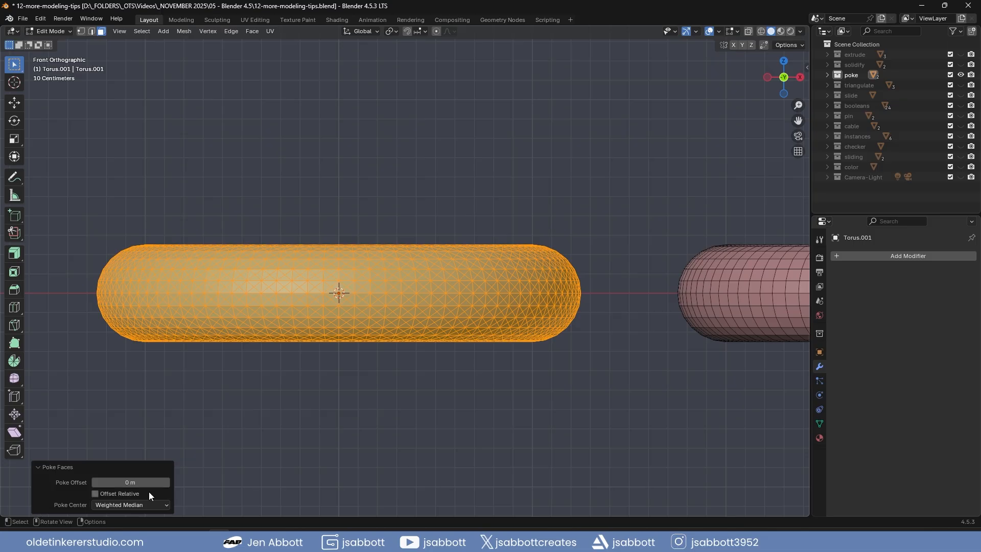
pyautogui.click(164, 484)
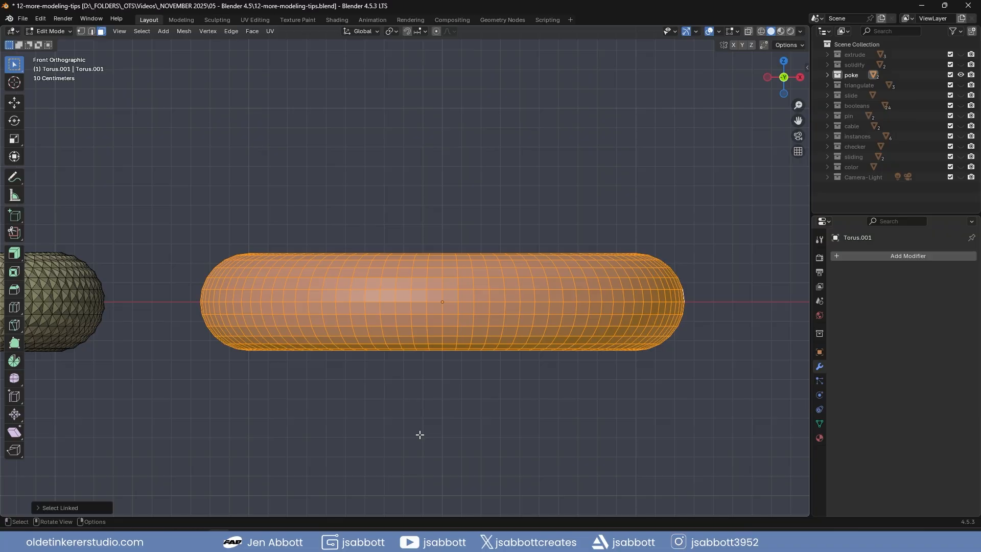
# Step: Poke the selected faces of the pink torus and set the Poke Offset to 0.02 m
pyautogui.rightClick(371, 296)
pyautogui.click(371, 297)
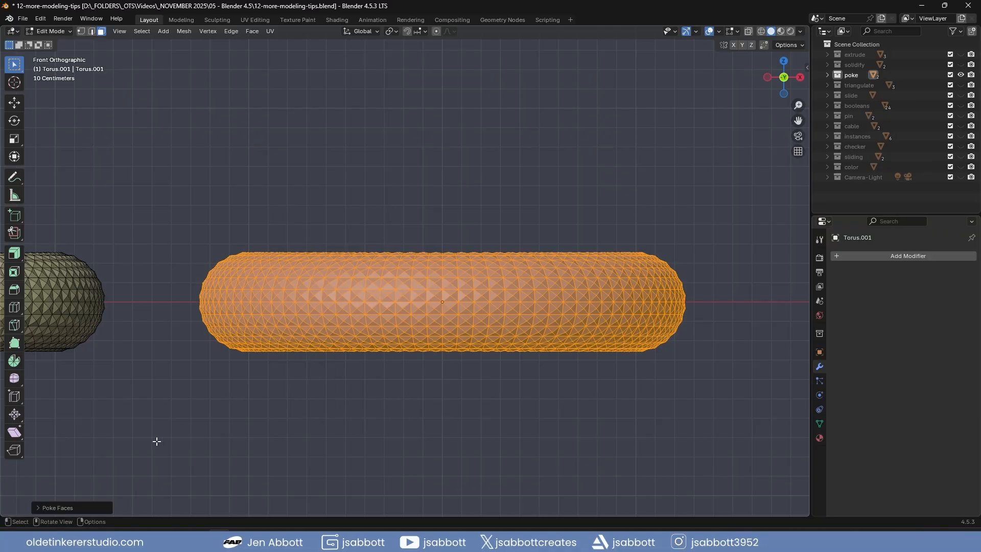
pyautogui.click(37, 508)
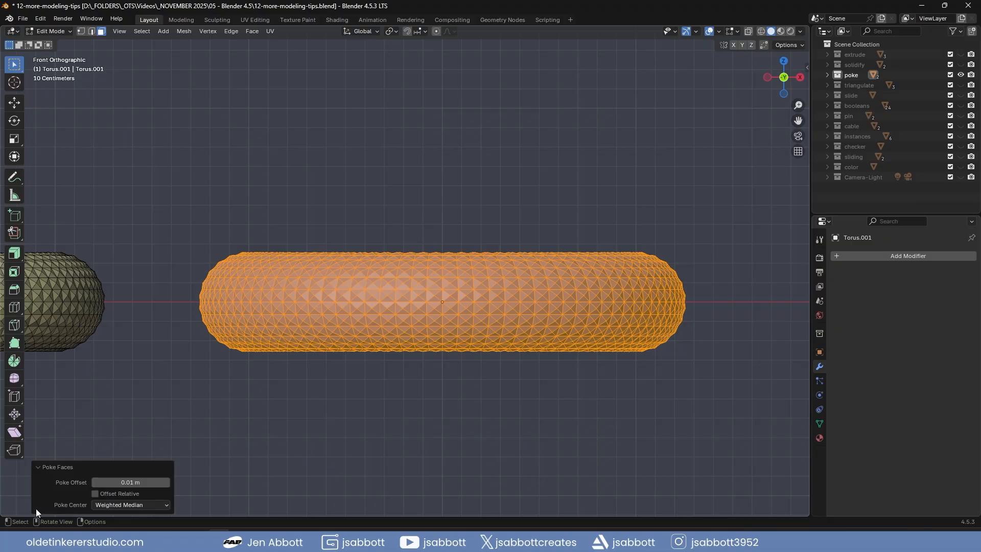
pyautogui.click(166, 482)
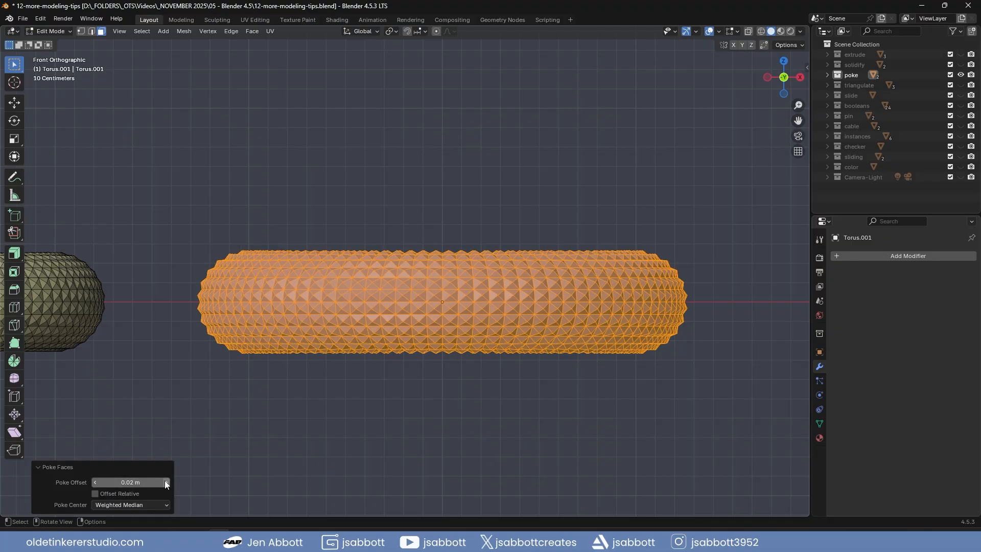
pyautogui.click(41, 468)
pyautogui.click(256, 471)
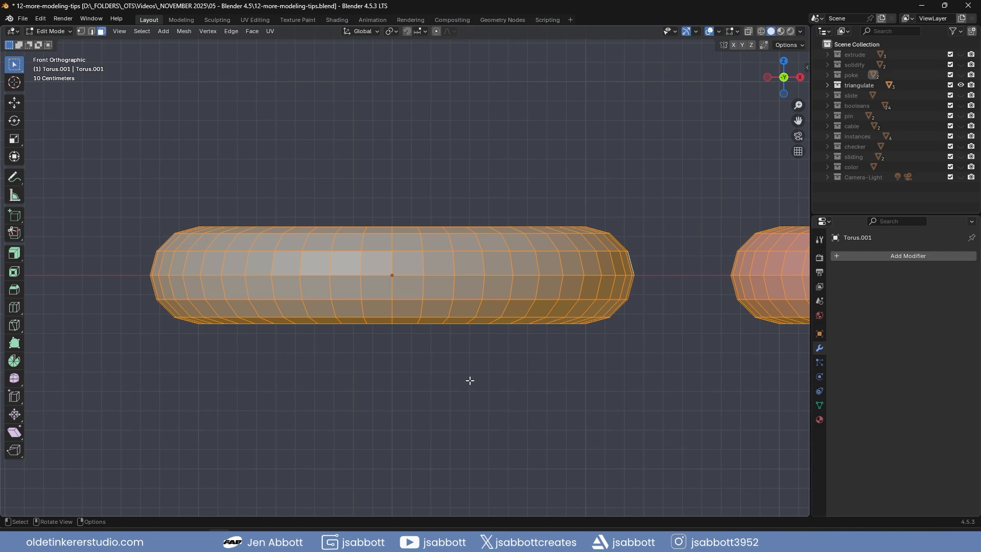
# Step: Clear the selection, then select all linked faces of the blue torus and triangulate them
pyautogui.click(468, 381)
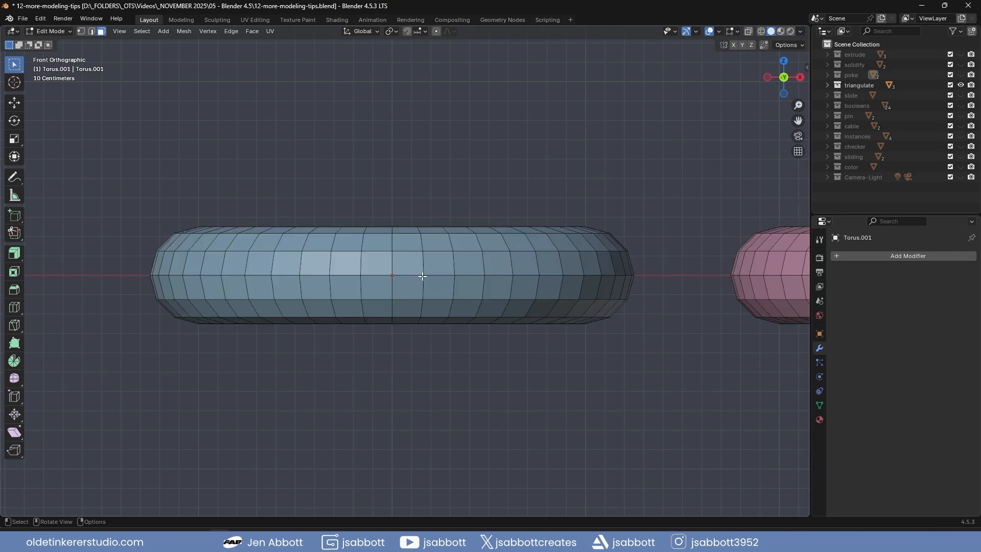
pyautogui.press('l')
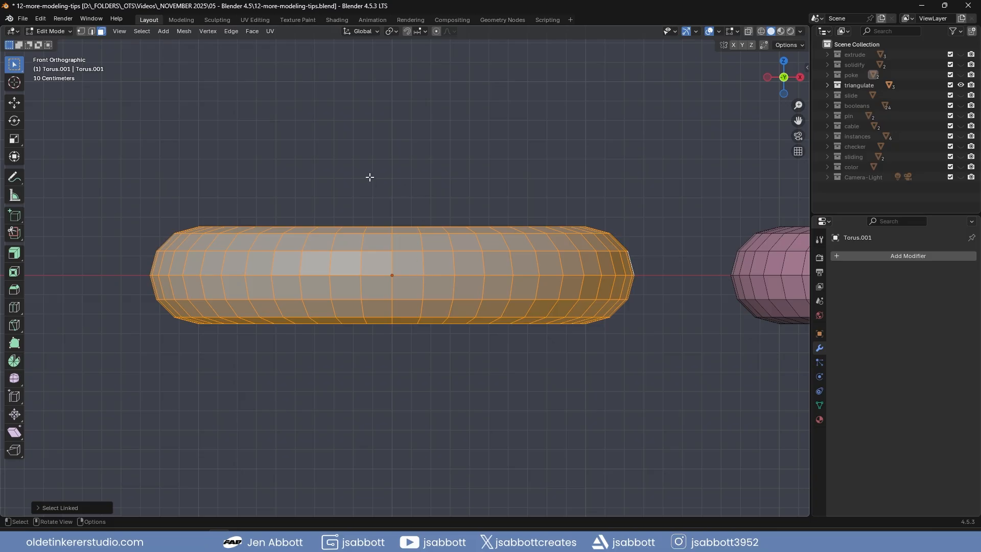
pyautogui.click(252, 32)
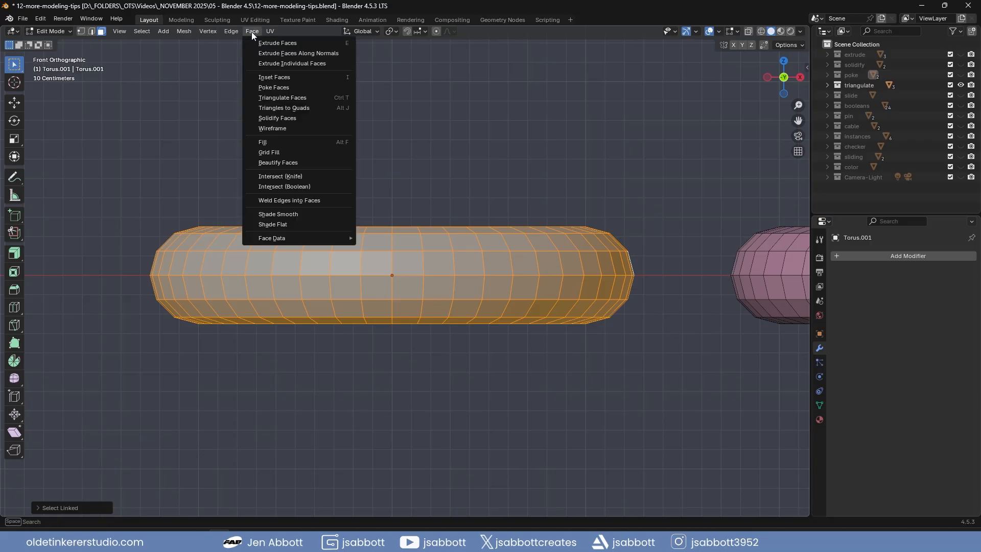
pyautogui.click(281, 98)
# Step: Examine the Quad Method and N-gon Method choices for the blue torus's triangulation, leaving both on Beauty
pyautogui.click(36, 507)
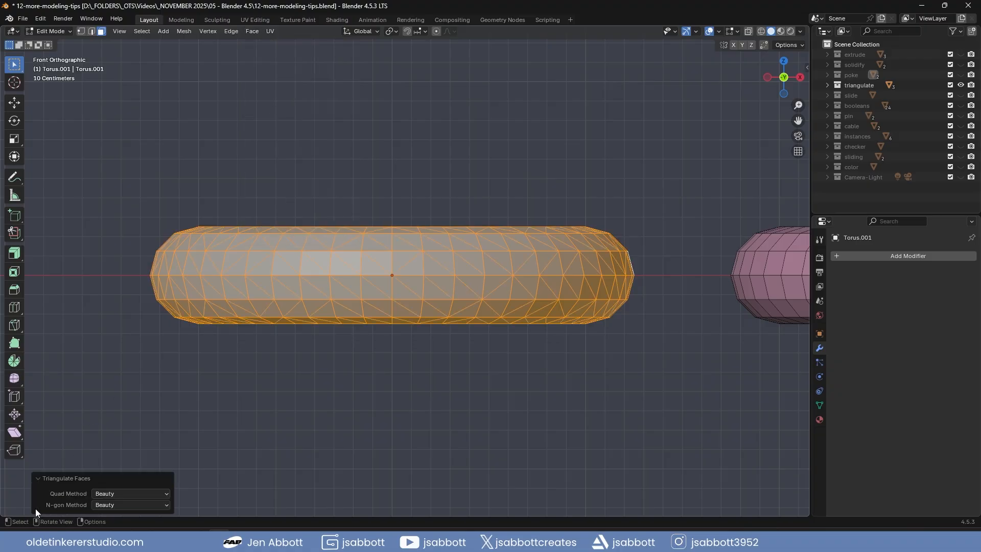
pyautogui.click(119, 495)
pyautogui.click(120, 497)
pyautogui.click(121, 504)
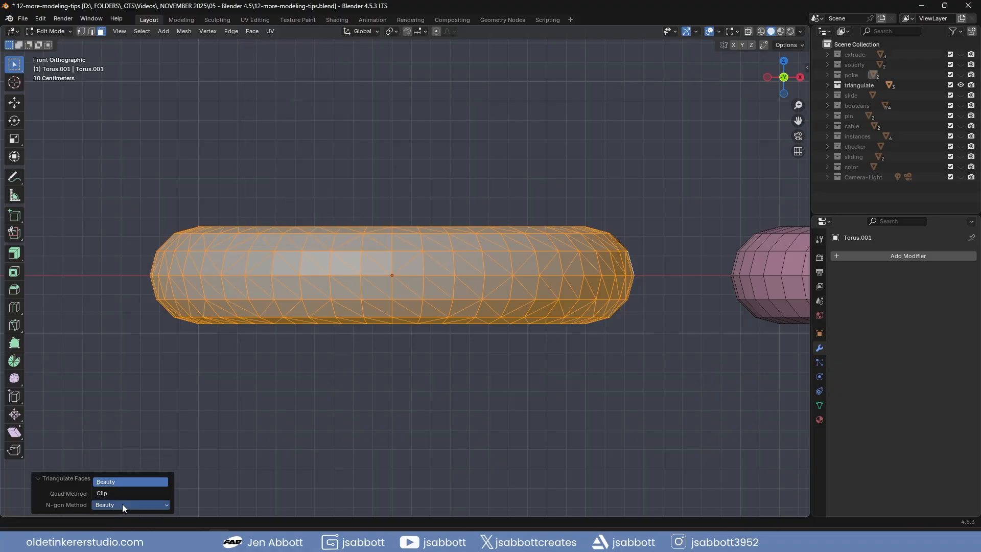
pyautogui.click(122, 504)
pyautogui.click(36, 478)
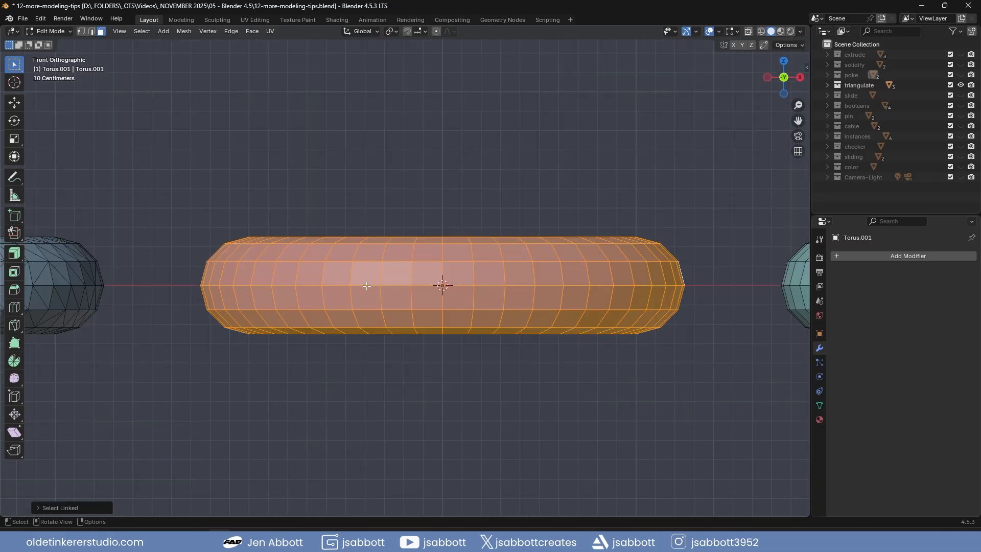
# Step: Triangulate the selected faces of the pink torus and review its quad and n-gon methods
pyautogui.rightClick(367, 286)
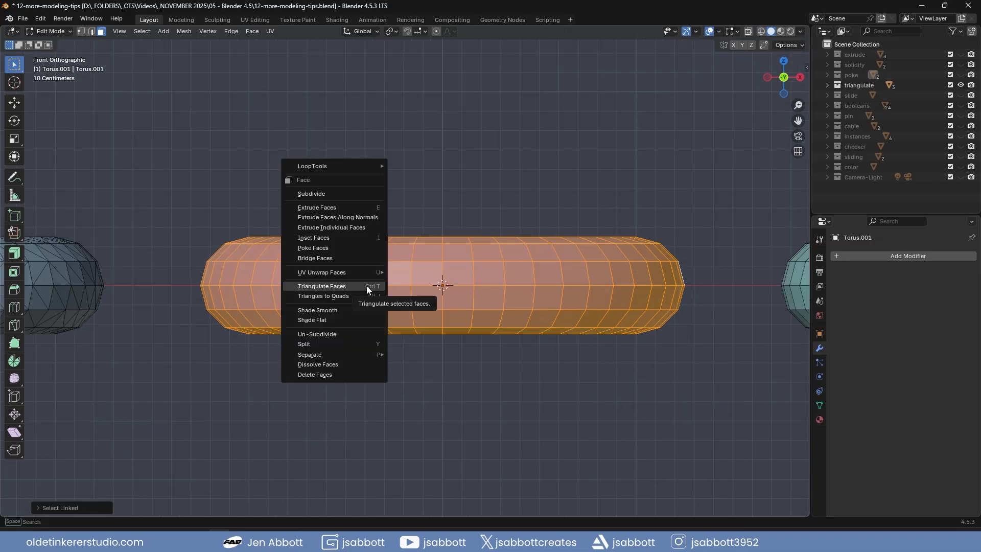
pyautogui.click(367, 287)
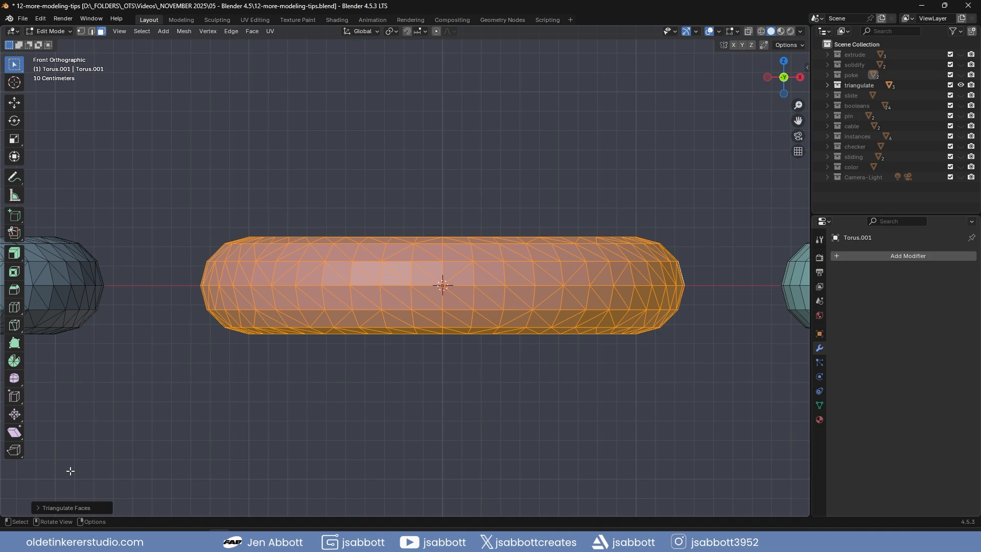
pyautogui.click(38, 508)
pyautogui.click(125, 493)
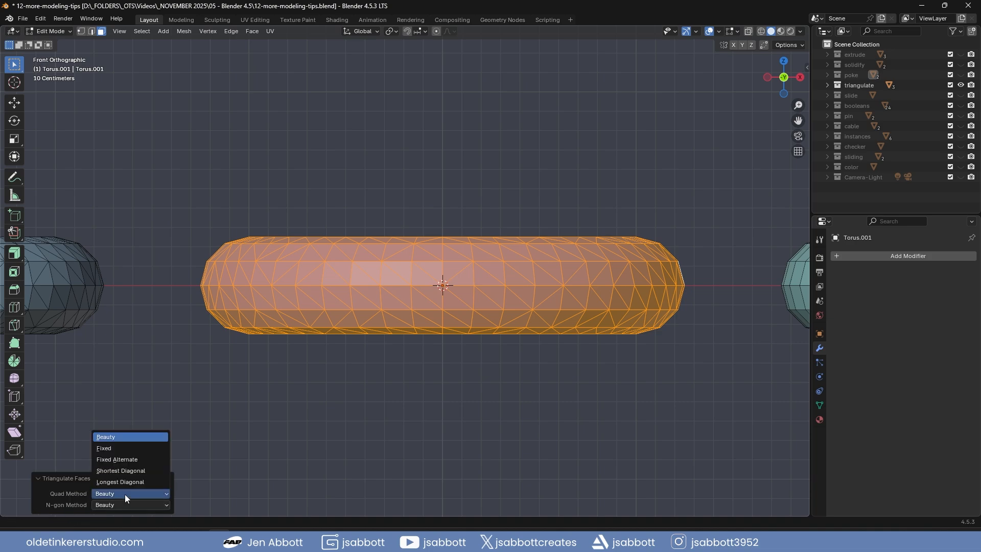
pyautogui.click(124, 495)
pyautogui.click(127, 505)
pyautogui.click(126, 505)
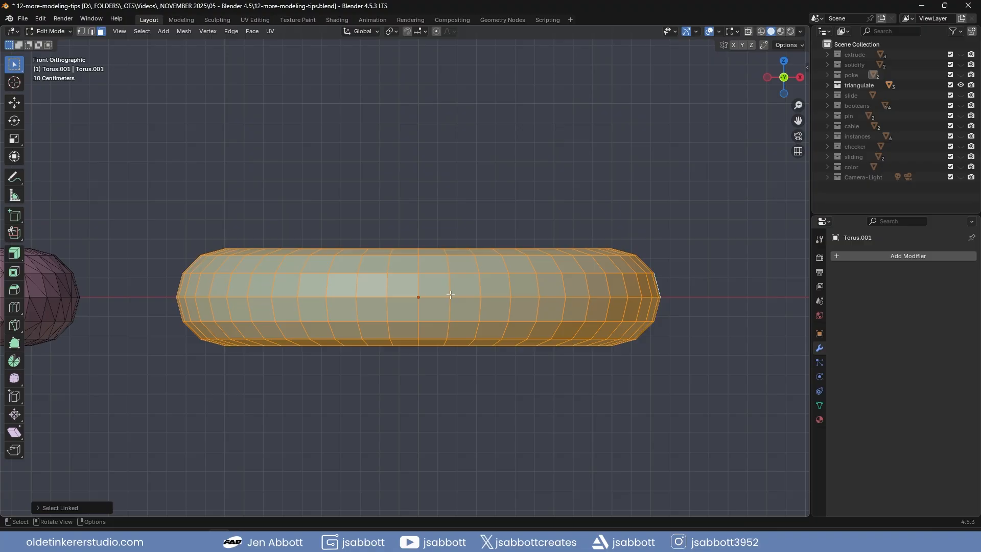
# Step: Triangulate the selected faces of the pale green torus and check its quad and n-gon method choices
pyautogui.press('ctrl')
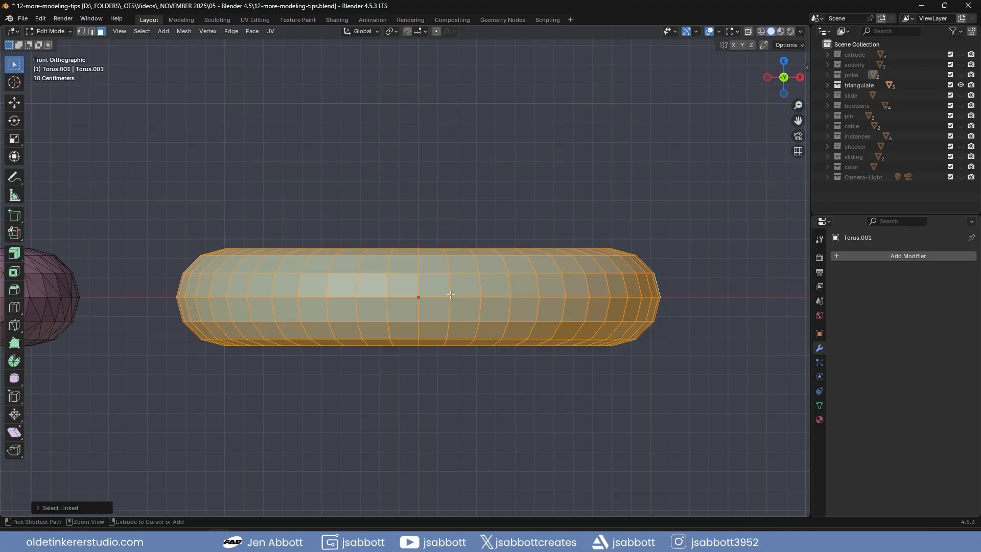
pyautogui.hotkey('ctrl', 't')
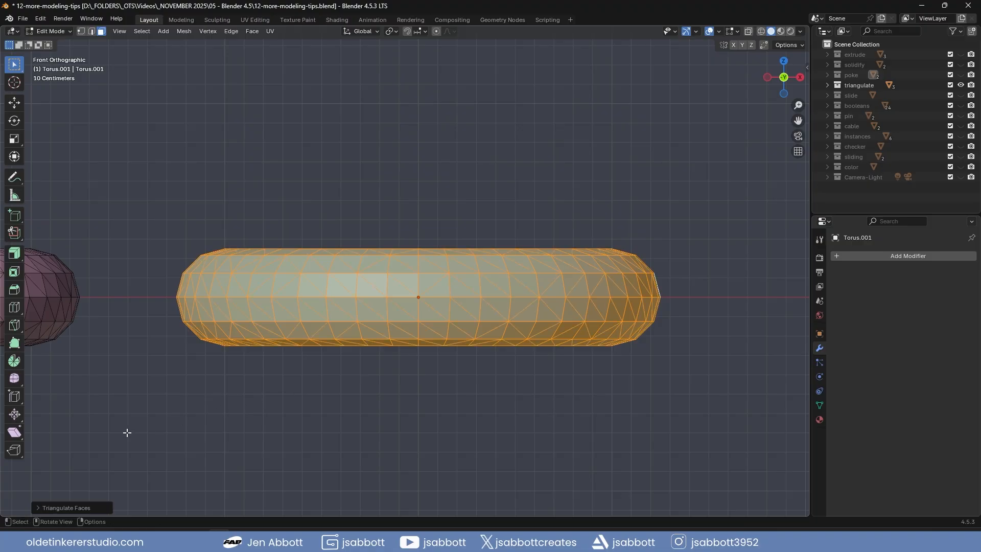
pyautogui.click(37, 508)
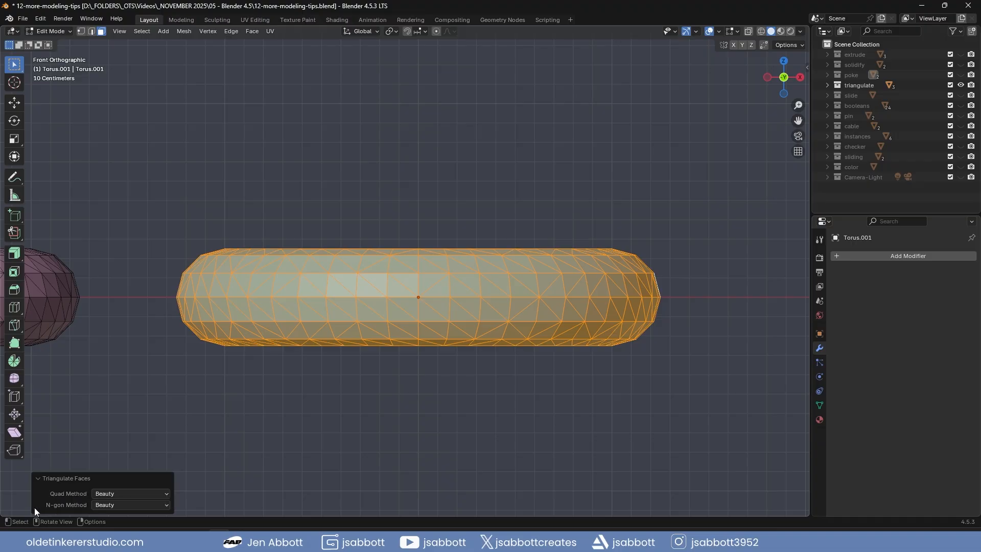
pyautogui.click(136, 492)
pyautogui.click(137, 494)
pyautogui.click(137, 506)
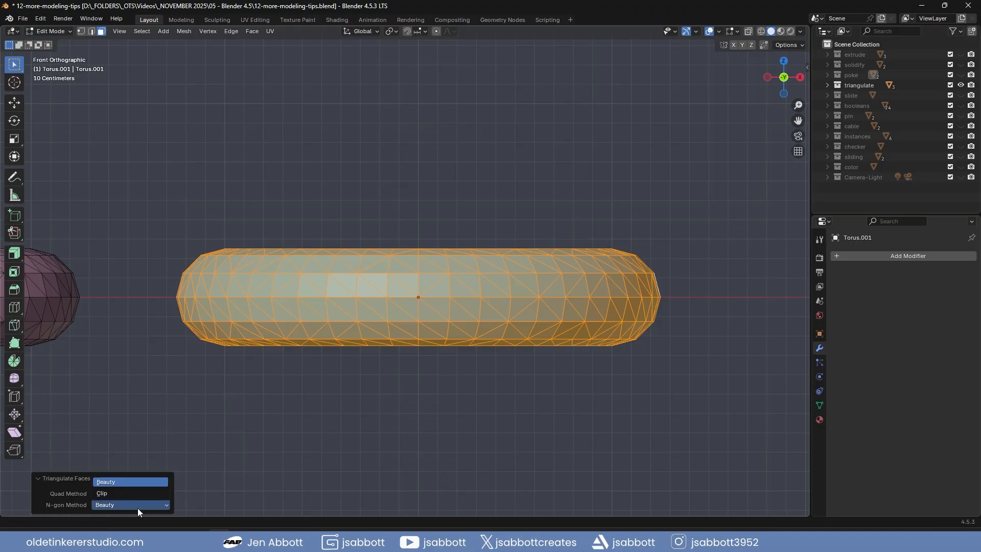
pyautogui.click(37, 479)
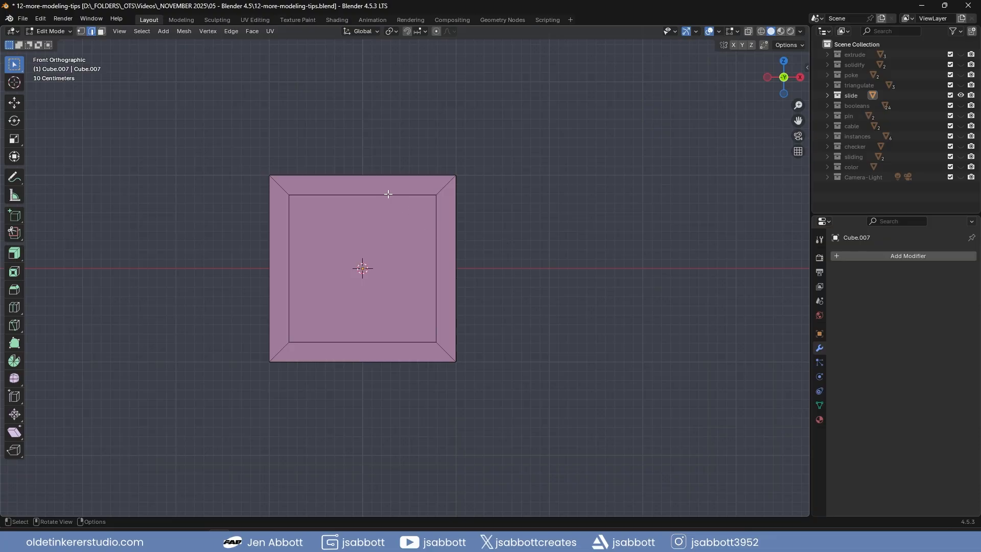
# Step: Add a vertical loop cut to the inset cube and slide it toward the cube's right edge with Even and Flipped
pyautogui.hotkey('ctrl', 'r')
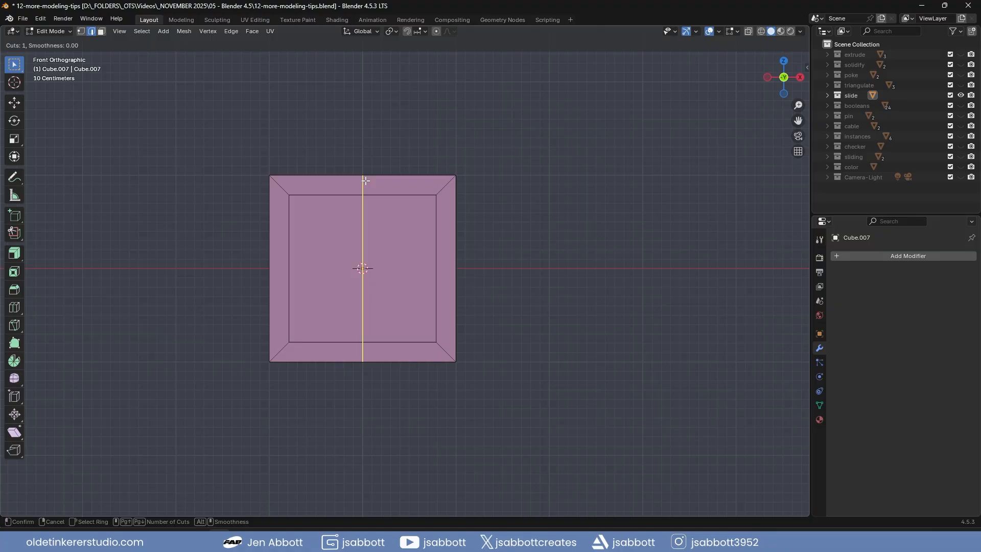
pyautogui.click(361, 180)
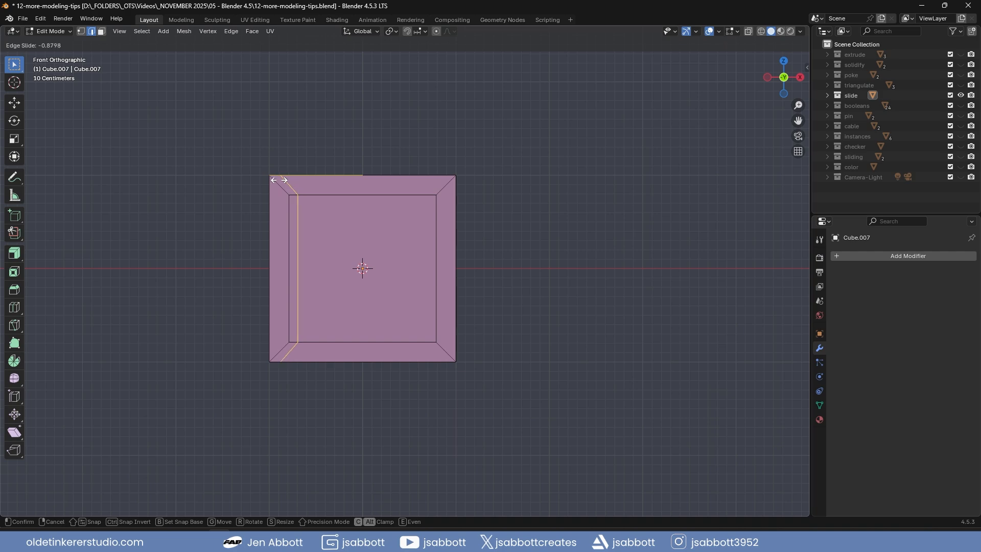
pyautogui.press('f')
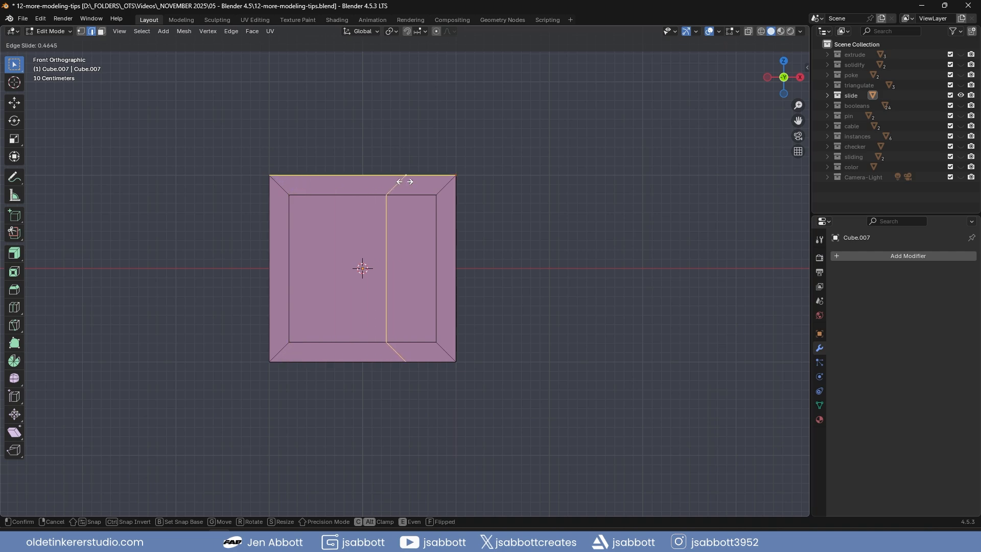
pyautogui.click(452, 182)
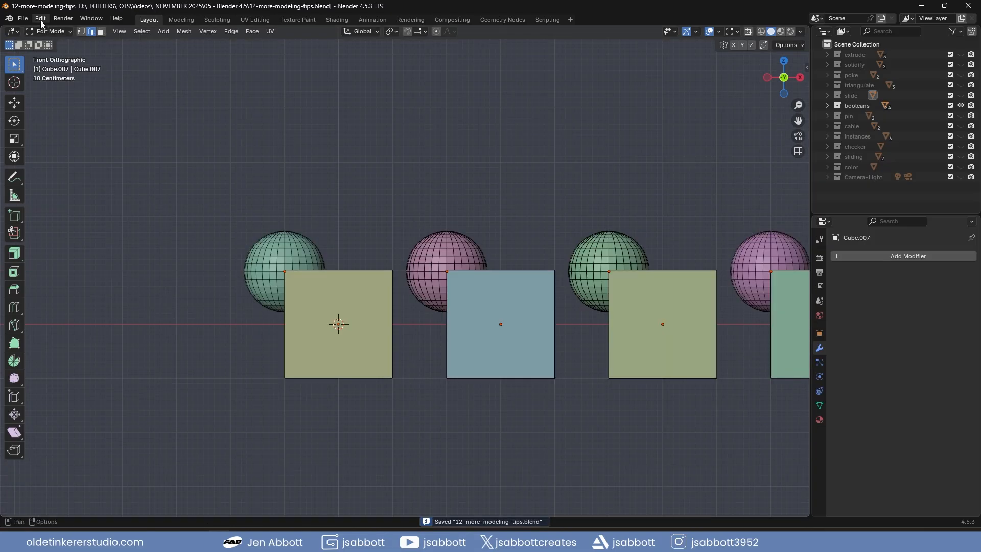
# Step: Open the Preferences and search for "bool"
pyautogui.click(41, 21)
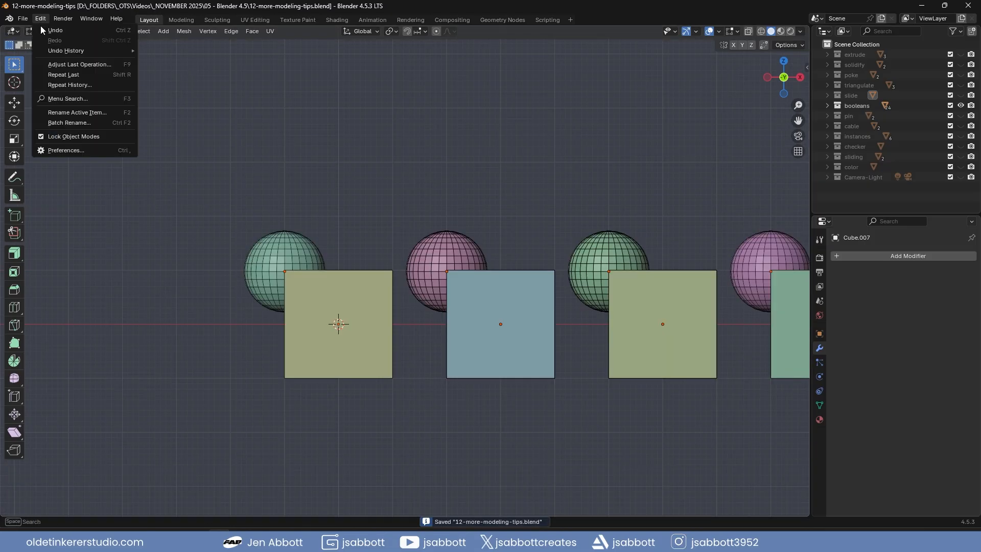
pyautogui.click(73, 149)
pyautogui.click(168, 26)
pyautogui.write('bool')
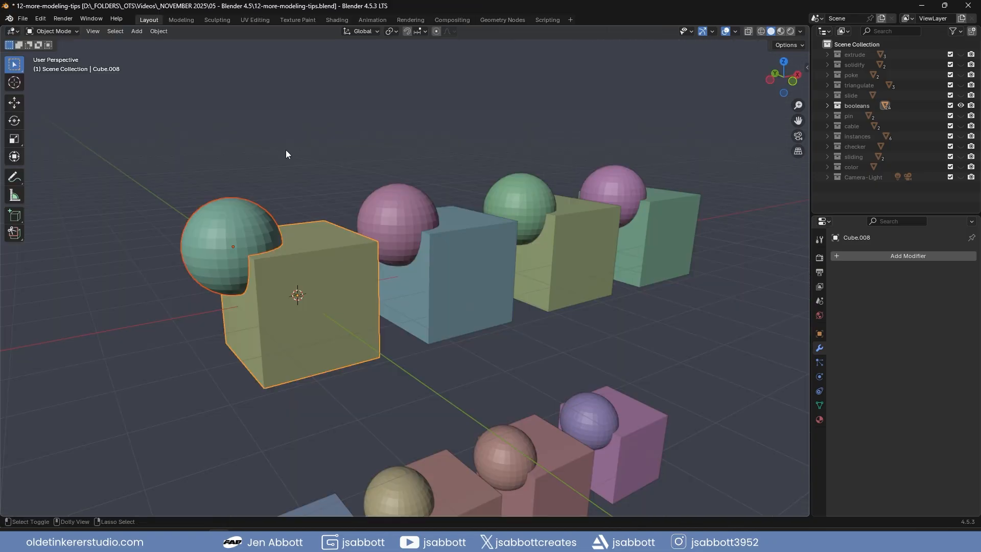
# Step: Subtract the teal sphere from the olive cube with an Auto Boolean Difference
pyautogui.hotkey('shift', 'ctrl', 'b')
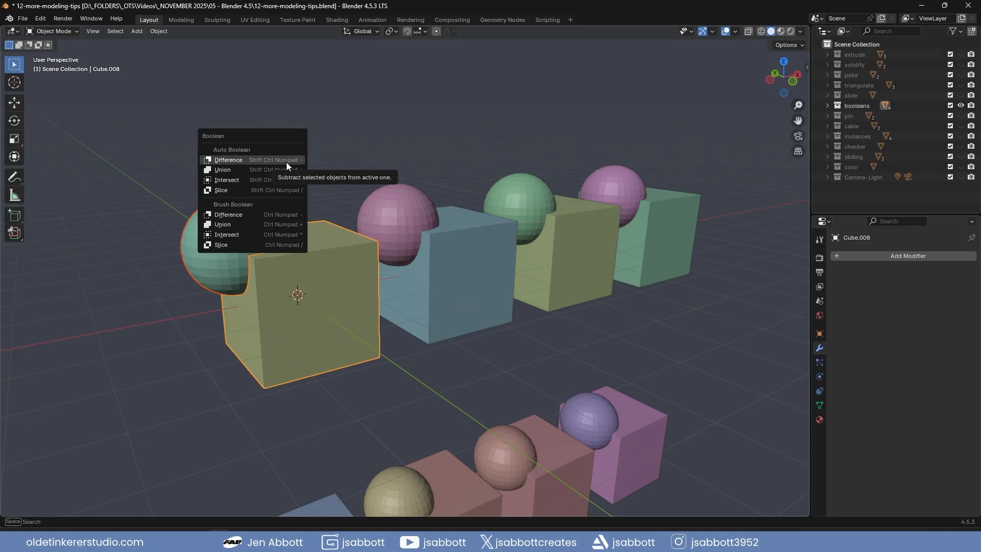
pyautogui.click(286, 162)
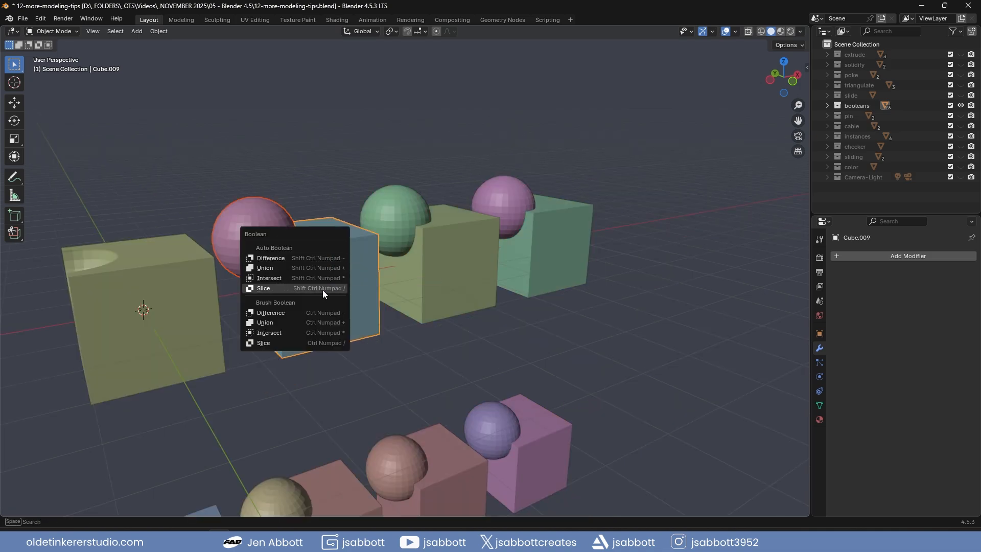
# Step: Cut the blue cube with the pink sphere using a Brush Boolean Difference, and move the cutter sphere along Z
pyautogui.click(319, 312)
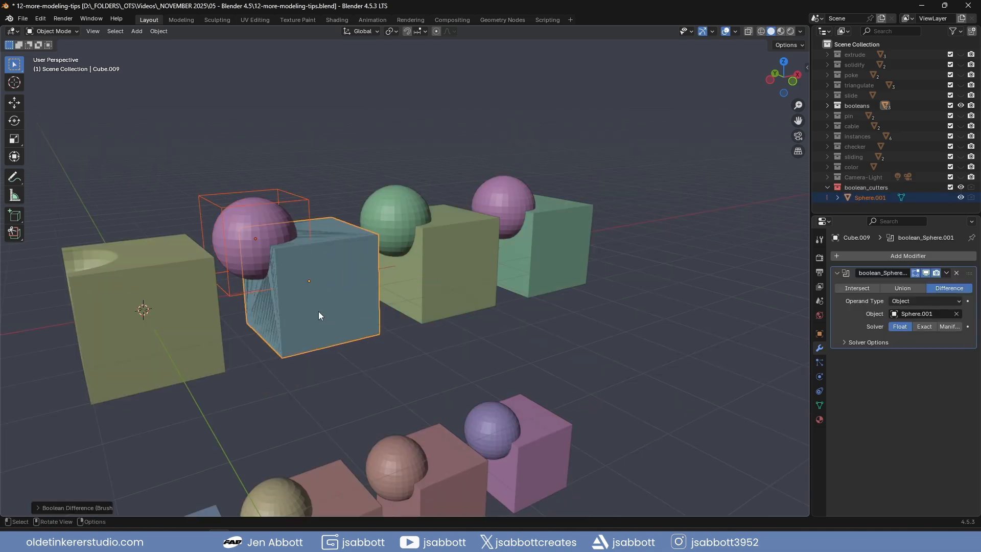
pyautogui.click(274, 202)
pyautogui.press('g')
pyautogui.press('z')
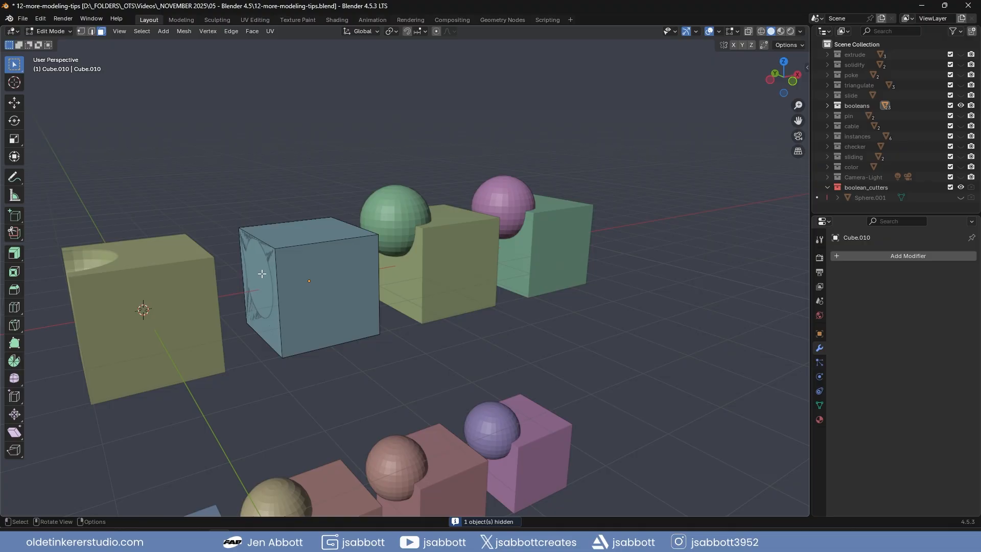
# Step: Hide the cutter sphere and select the blue cube's cut side face in Edit Mode
pyautogui.click(261, 273)
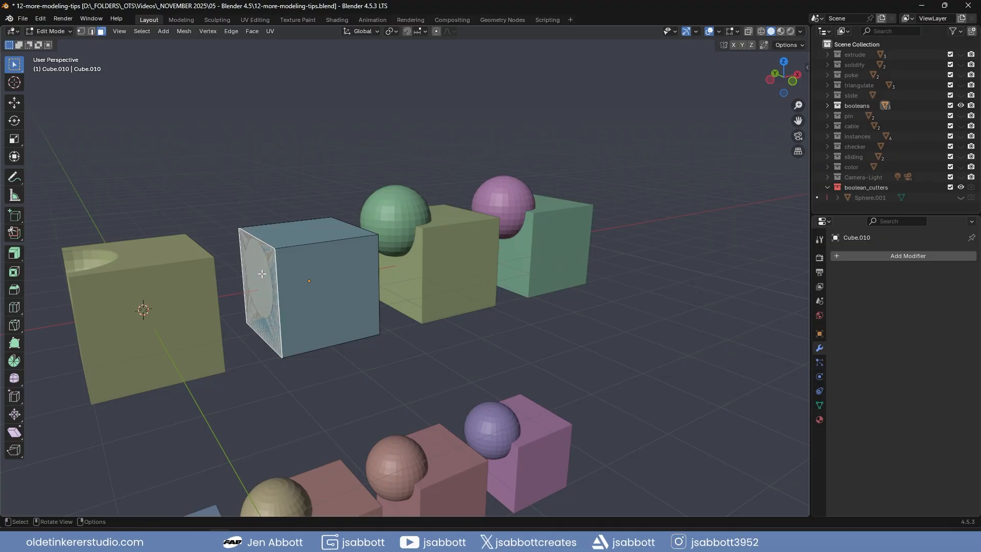
pyautogui.press('h')
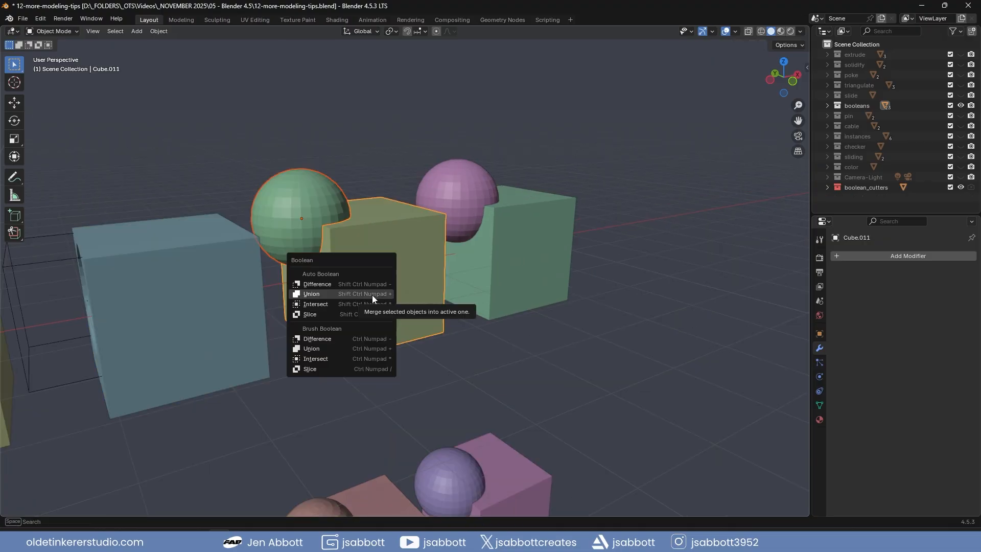
# Step: Merge the green sphere into the olive cube with an Auto Boolean Union and try moving the result up along Z
pyautogui.click(373, 299)
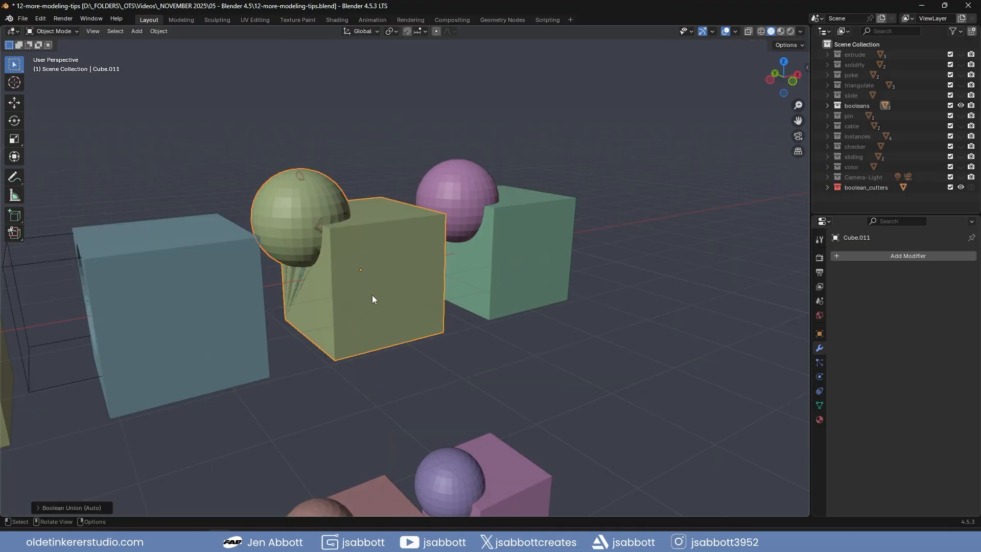
pyautogui.press('g')
pyautogui.press('z')
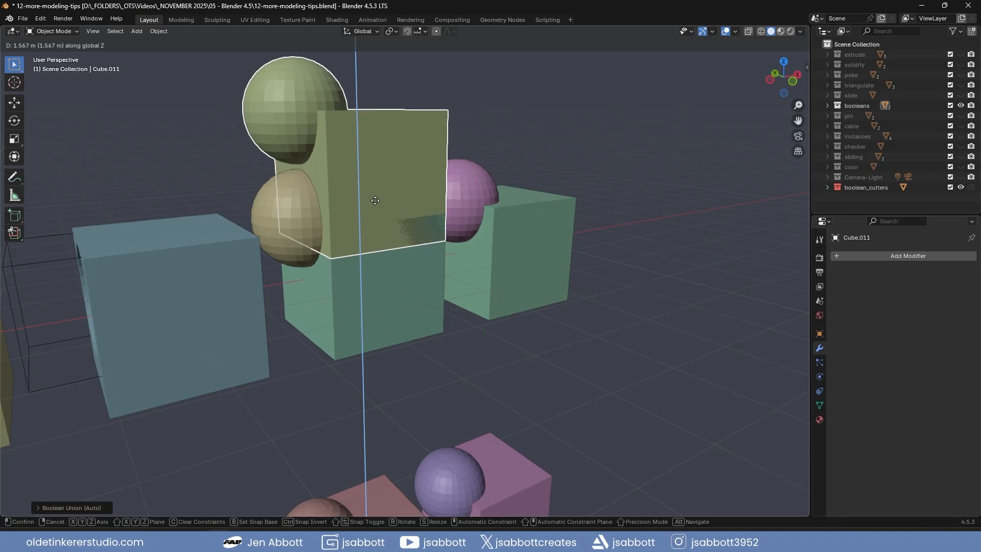
pyautogui.click(376, 201)
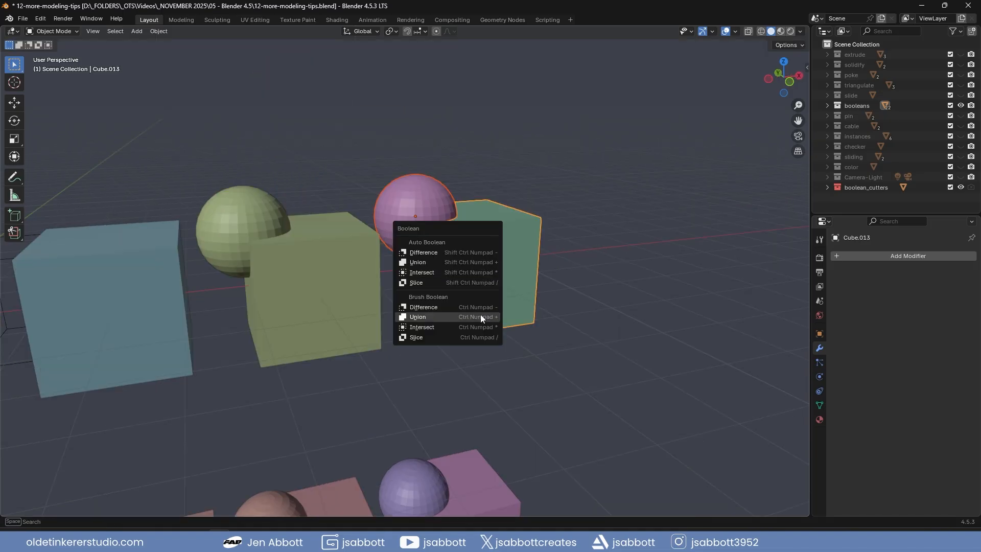
# Step: Join the pink sphere to the green cube with a Brush Boolean Union and move the cutter sphere across the cube along X
pyautogui.click(480, 316)
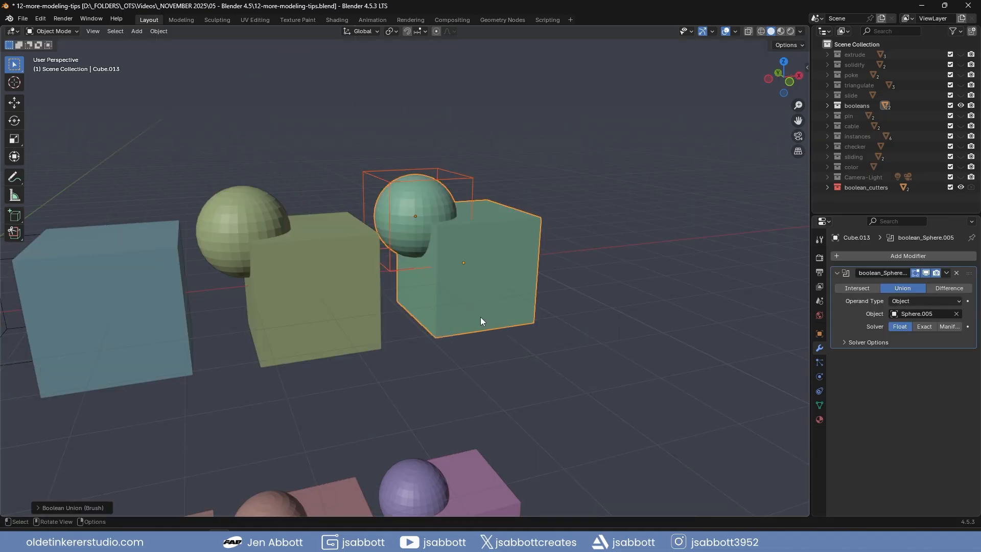
pyautogui.click(449, 179)
pyautogui.press('g')
pyautogui.press('x')
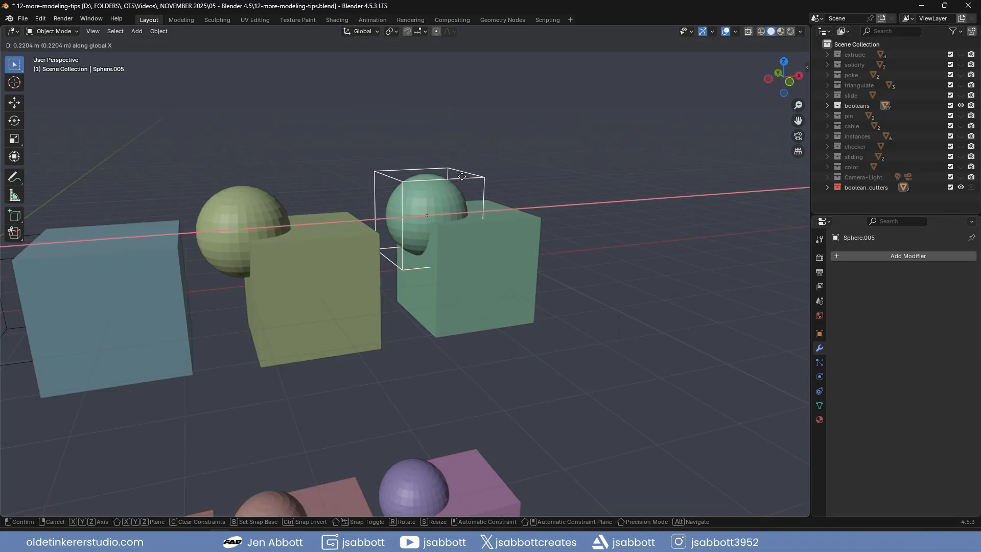
pyautogui.click(535, 170)
# Step: Apply the green cube's Boolean Union modifier and try moving the cube along Z together with its cutter
pyautogui.keyDown('shift'); pyautogui.click(498, 269); pyautogui.keyUp('shift')
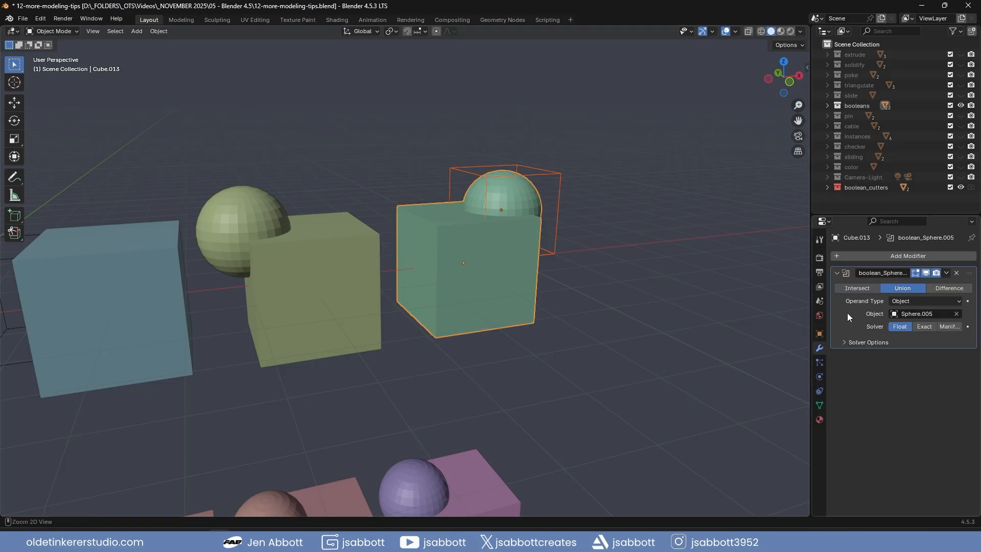
pyautogui.hotkey('ctrl', 'a')
pyautogui.press('g')
pyautogui.press('z')
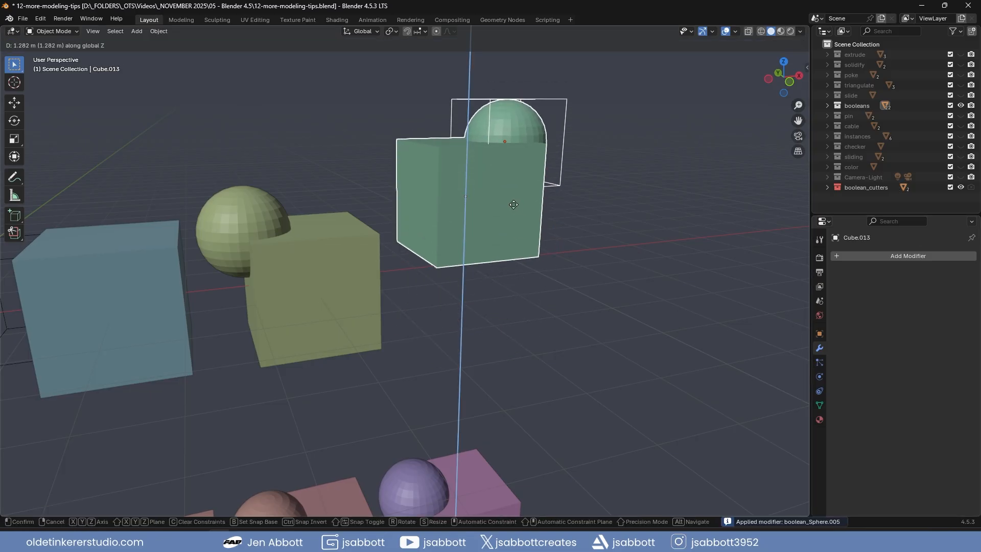
pyautogui.rightClick(535, 285)
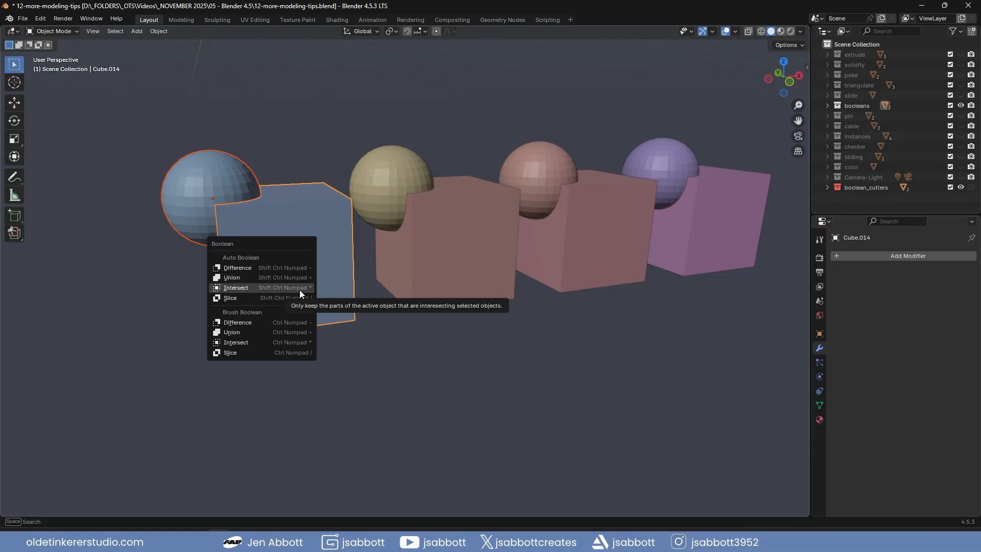
# Step: Intersect the blue cube with the blue sphere using an Auto Boolean Intersect
pyautogui.click(300, 290)
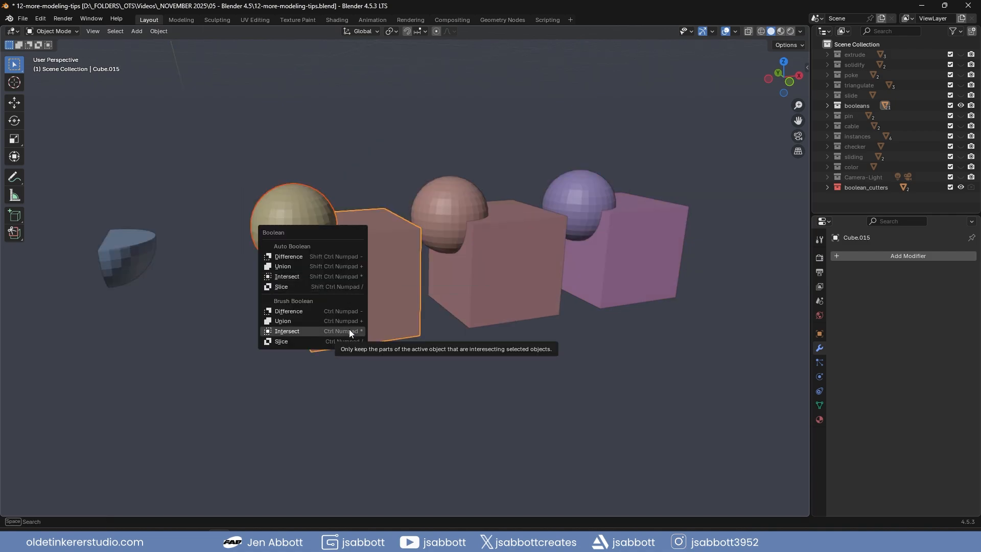
# Step: Intersect the next cube with its sphere using a Brush Boolean Intersect, moving the cutter about 0.87 m along X, and hide the teal sphere
pyautogui.click(349, 330)
pyautogui.press('g')
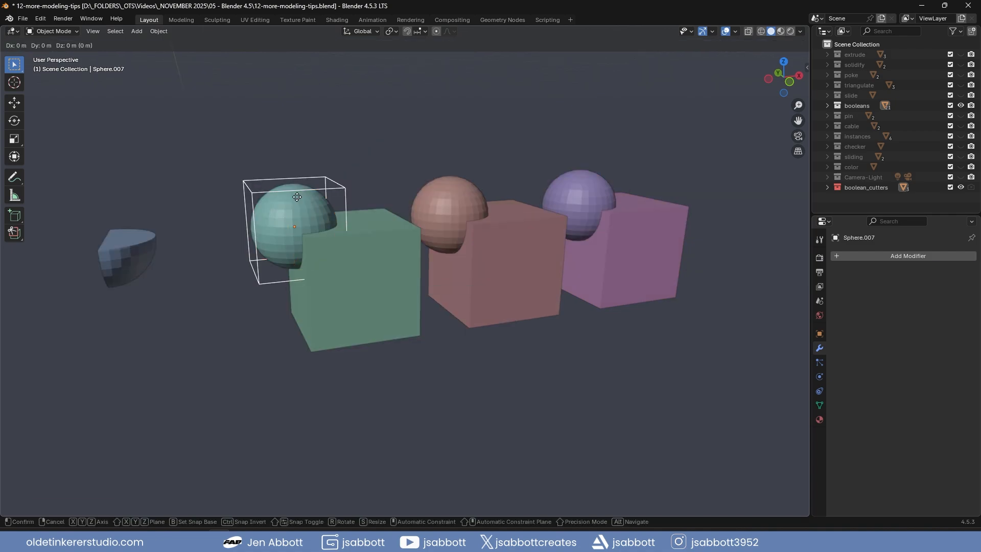
pyautogui.press('x')
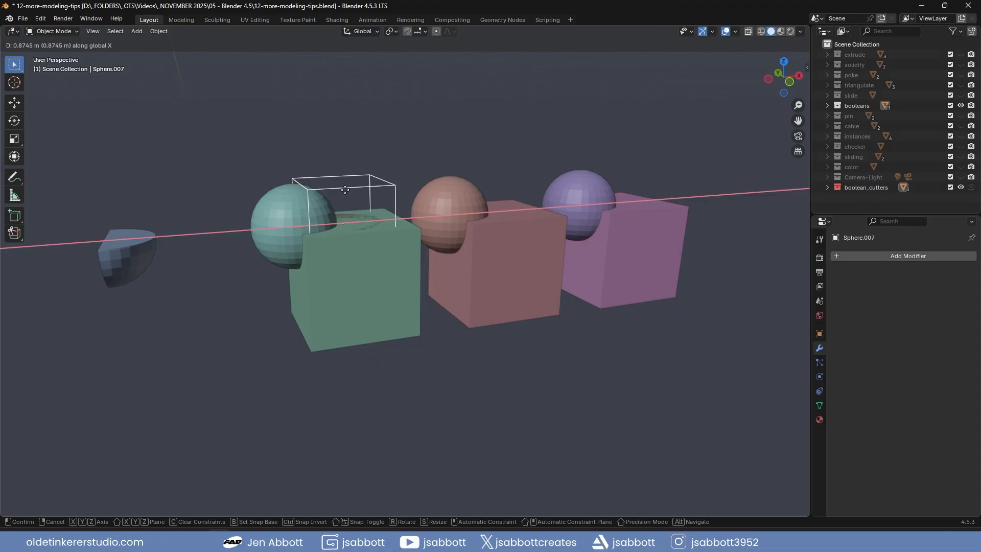
pyautogui.click(345, 190)
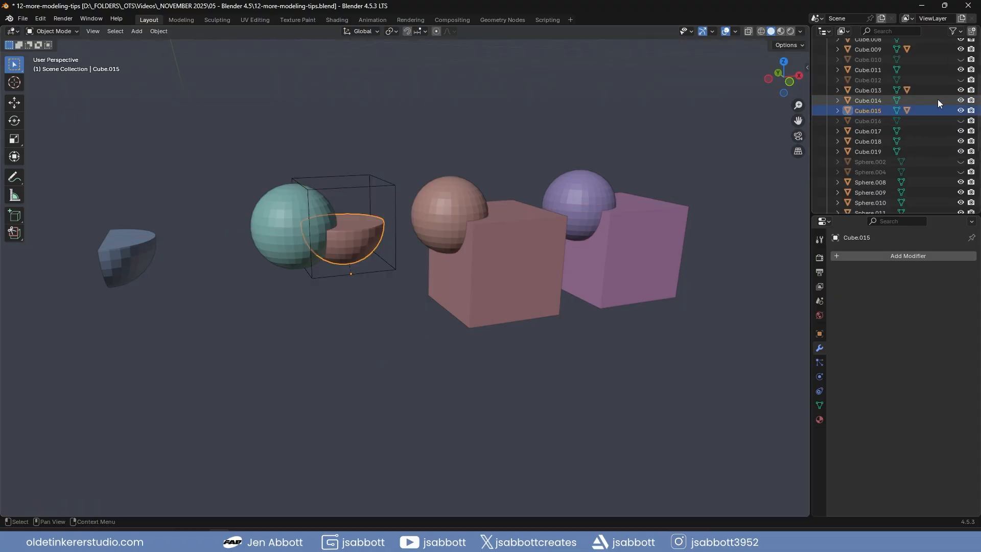
pyautogui.click(277, 213)
pyautogui.press('h')
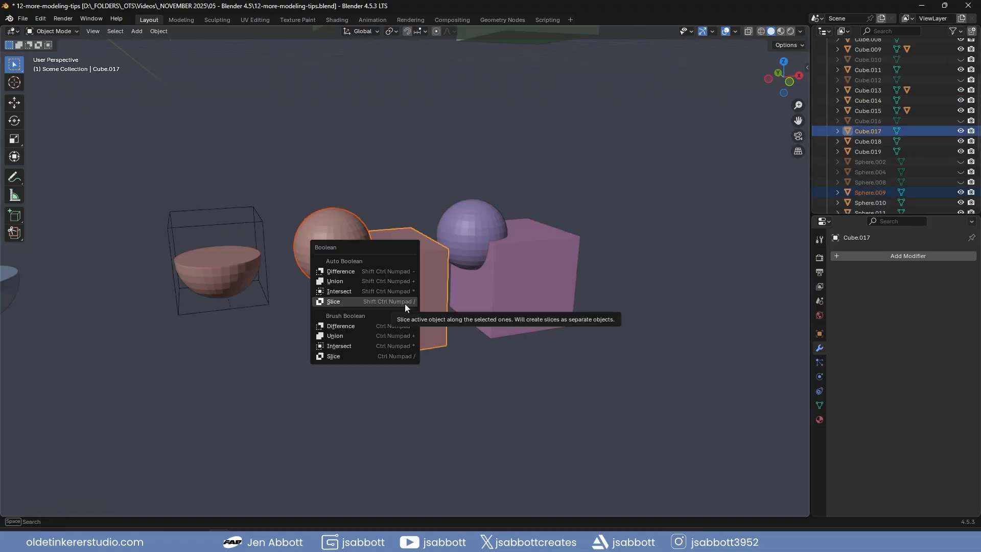
# Step: Slice the salmon cube with its sphere using an Auto Boolean Slice, and move the green sphere up about 1.43 m along Z
pyautogui.click(405, 306)
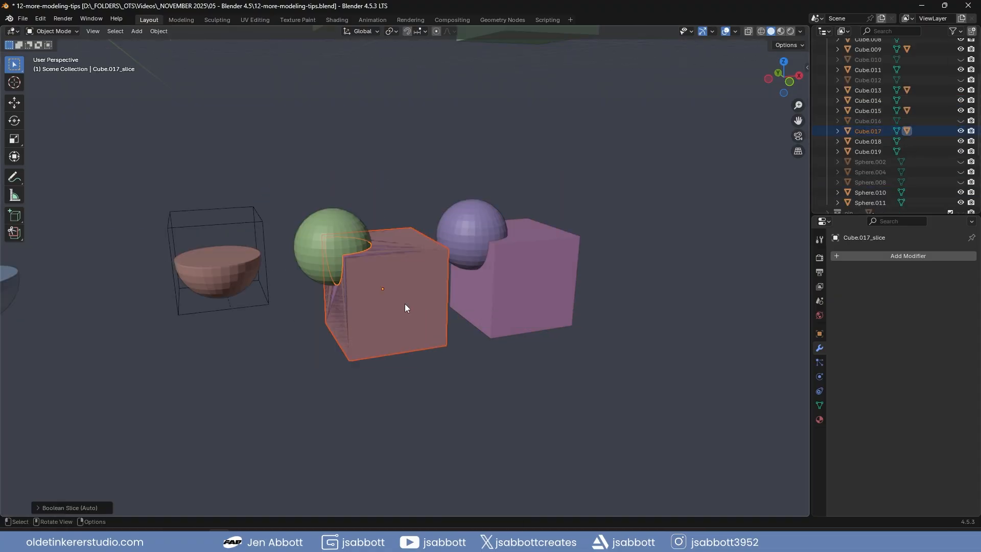
pyautogui.click(328, 225)
pyautogui.press('g')
pyautogui.press('z')
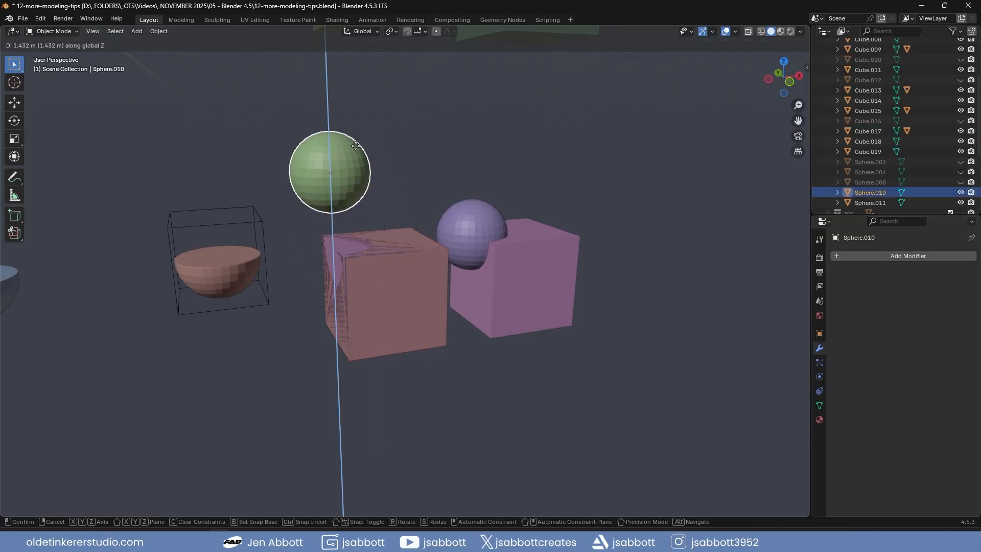
pyautogui.click(356, 146)
# Step: Hide the overlapping duplicate cube and move the sliced corner piece away from the salmon cube along negative X
pyautogui.click(336, 251)
pyautogui.press('h')
pyautogui.click(347, 247)
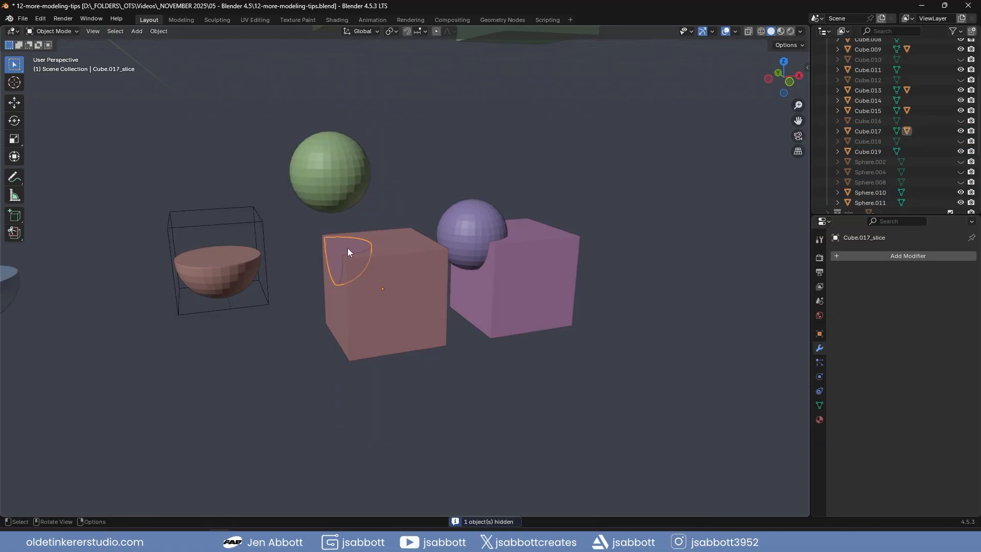
pyautogui.press('g')
pyautogui.press('x')
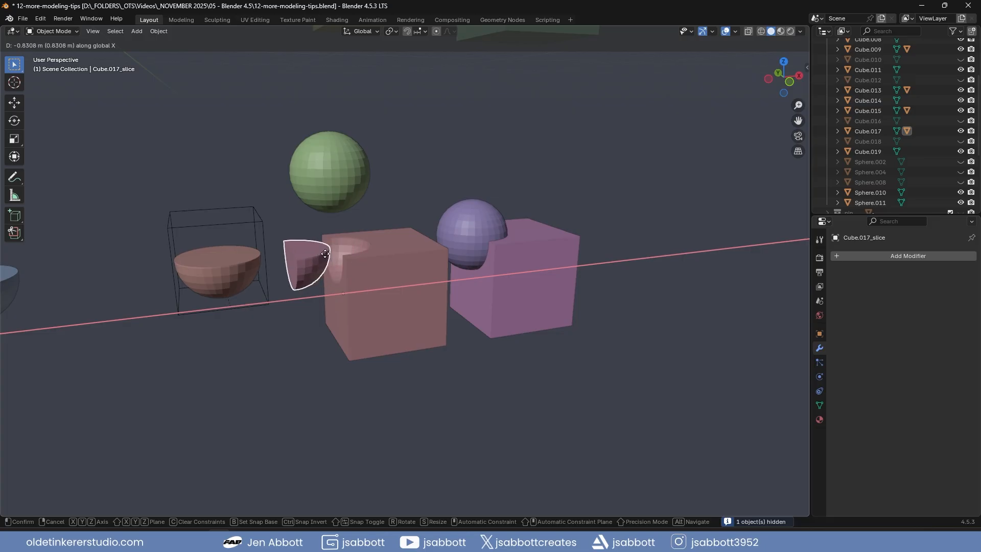
pyautogui.click(318, 260)
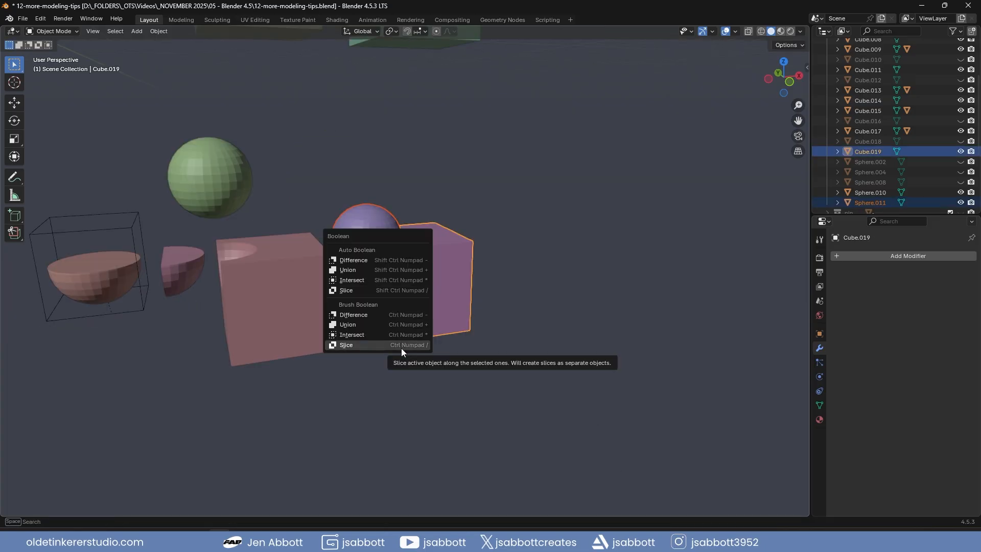
# Step: Slice the purple cube with the violet sphere using a Brush Boolean Slice, and move the cutter sphere along X
pyautogui.click(401, 348)
pyautogui.click(375, 211)
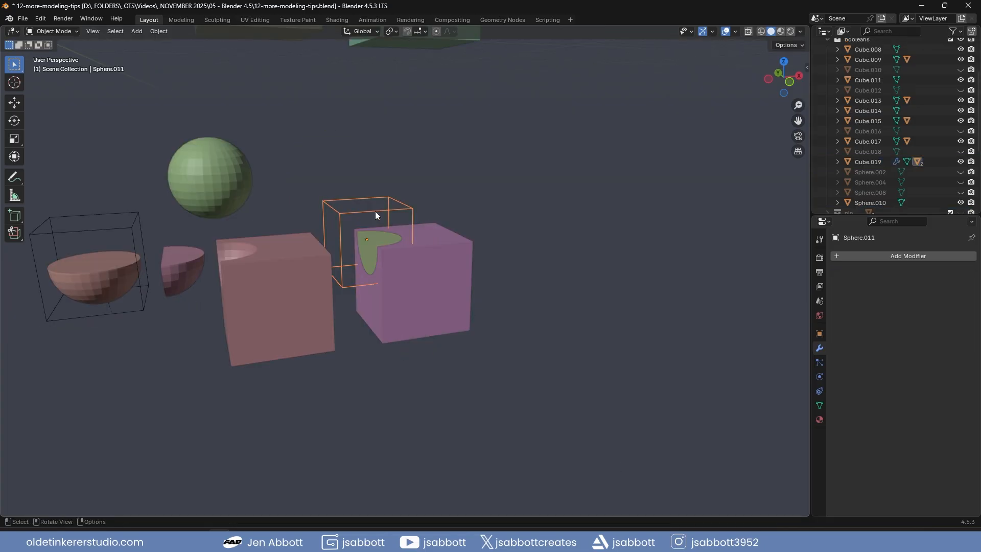
pyautogui.press('g')
pyautogui.press('x')
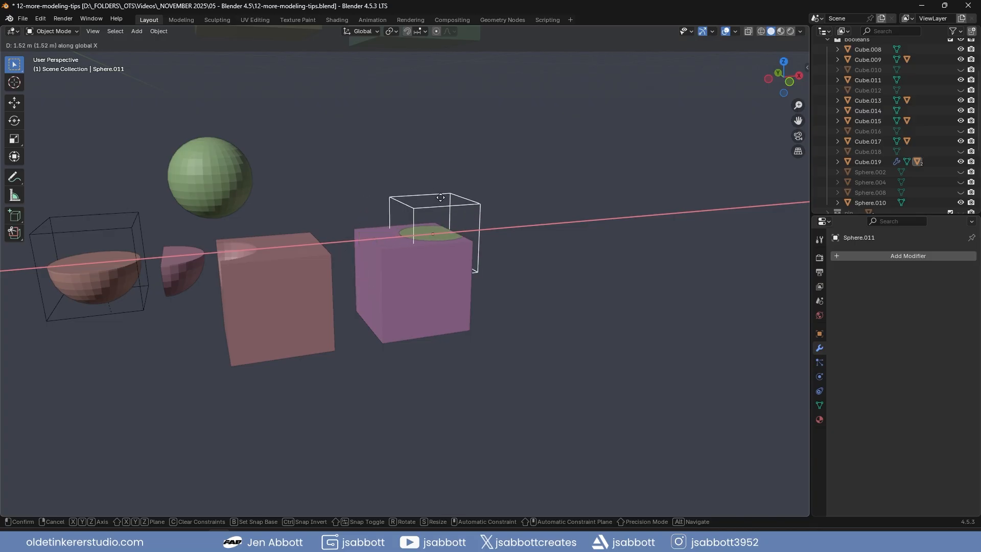
pyautogui.click(447, 199)
# Step: Apply the purple cube's Boolean modifier and move its cutter sphere along X once more
pyautogui.click(453, 268)
pyautogui.hotkey('ctrl', 'a')
pyautogui.click(436, 205)
pyautogui.press('g')
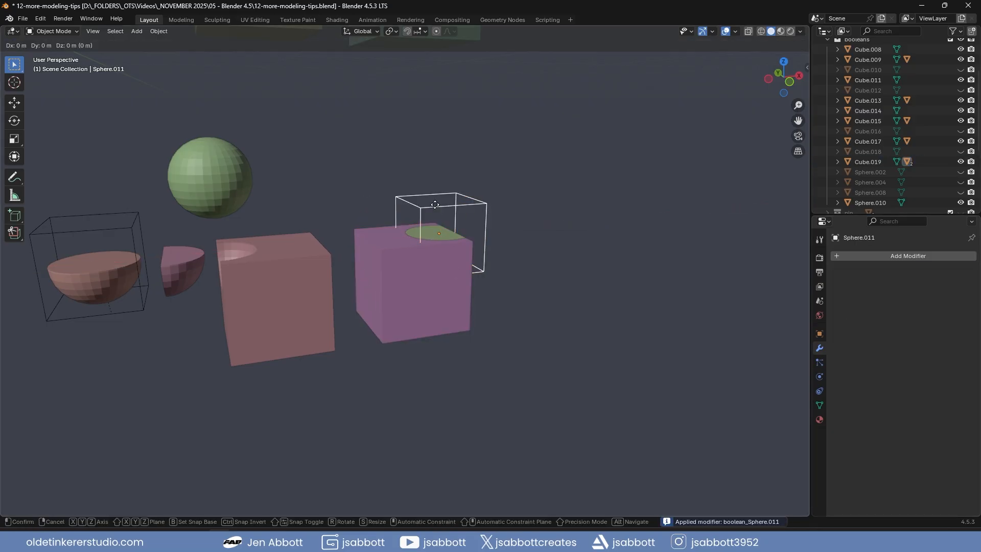
pyautogui.press('x')
pyautogui.click(458, 323)
pyautogui.moveTo(512, 315); pyautogui.dragTo(522, 357, button='middle')
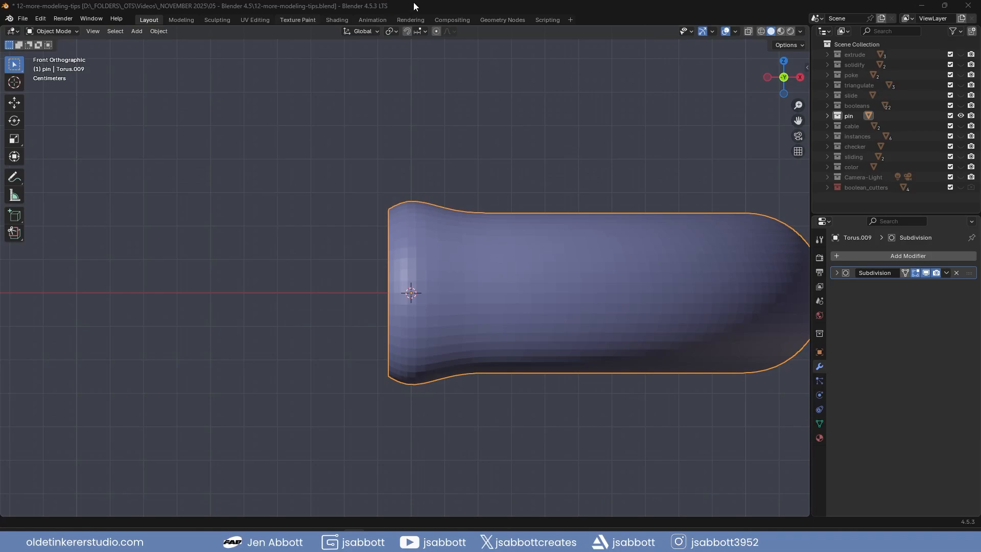
# Step: Add a Mirror modifier to the half-torus tube and reorder it above the Subdivision modifier
pyautogui.keyDown('shift'); pyautogui.moveTo(588, 149); pyautogui.dragTo(563, 148, button='middle'); pyautogui.keyUp('shift')
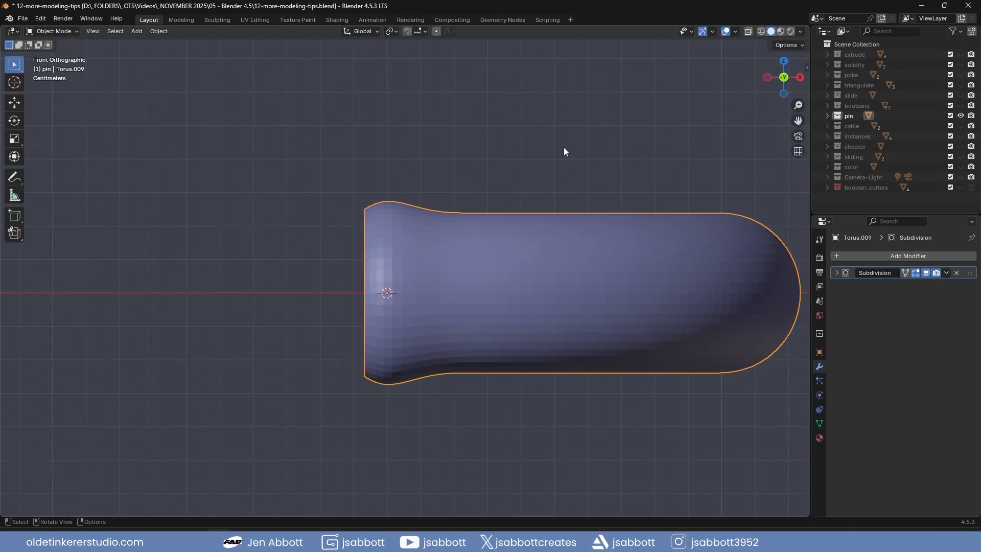
pyautogui.click(896, 256)
pyautogui.moveTo(896, 255)
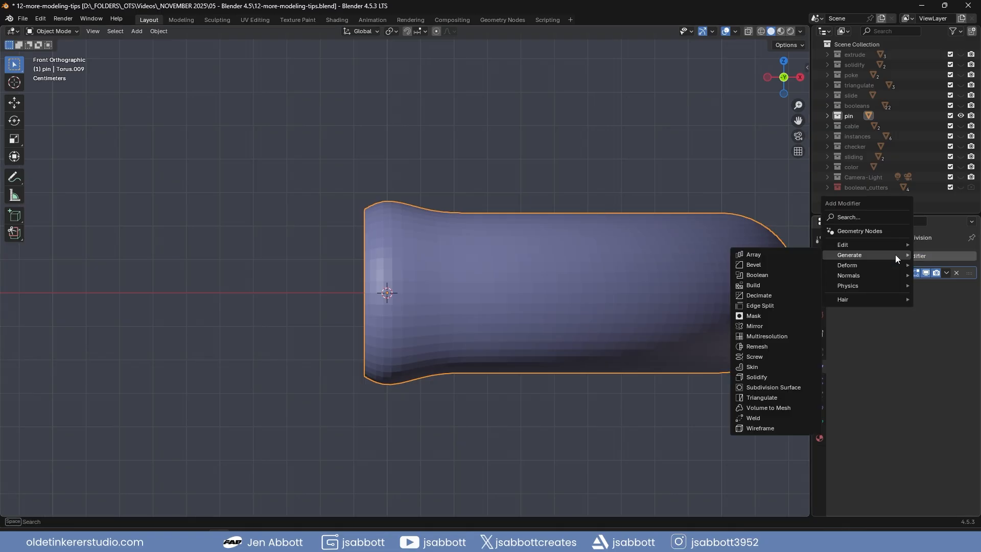
pyautogui.click(764, 325)
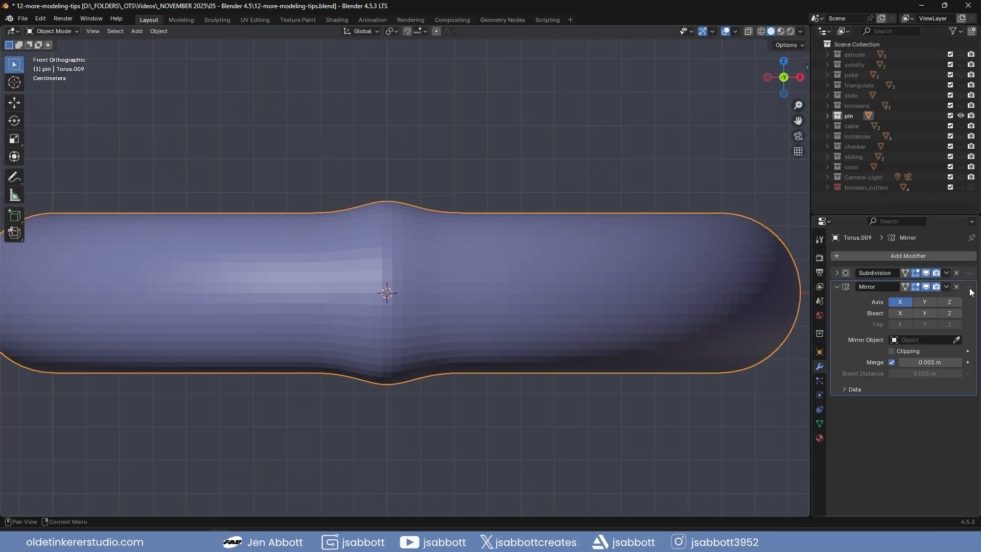
pyautogui.moveTo(971, 292); pyautogui.dragTo(970, 273)
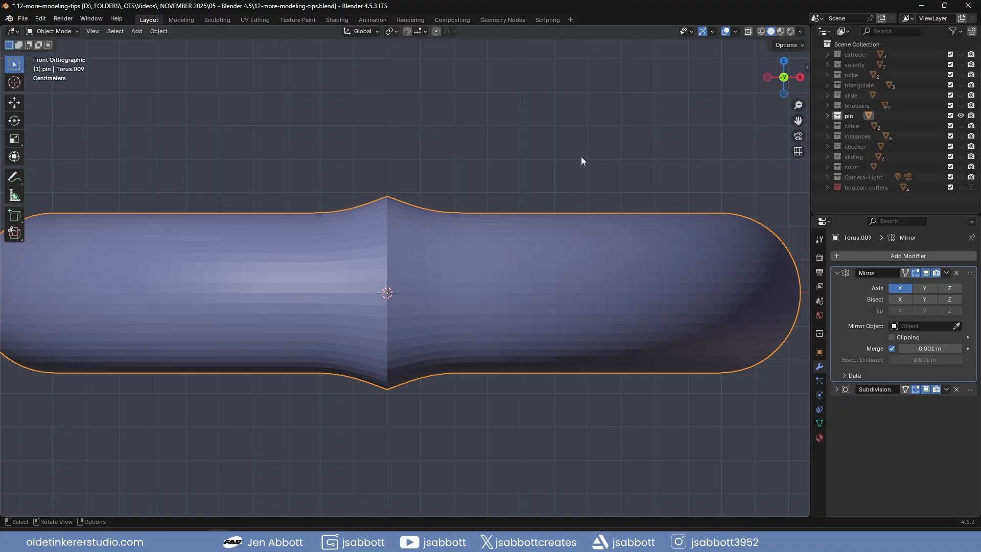
# Step: Remove the tube's Mirror modifier and pin its Subdivision modifier to last
pyautogui.click(957, 272)
pyautogui.click(946, 272)
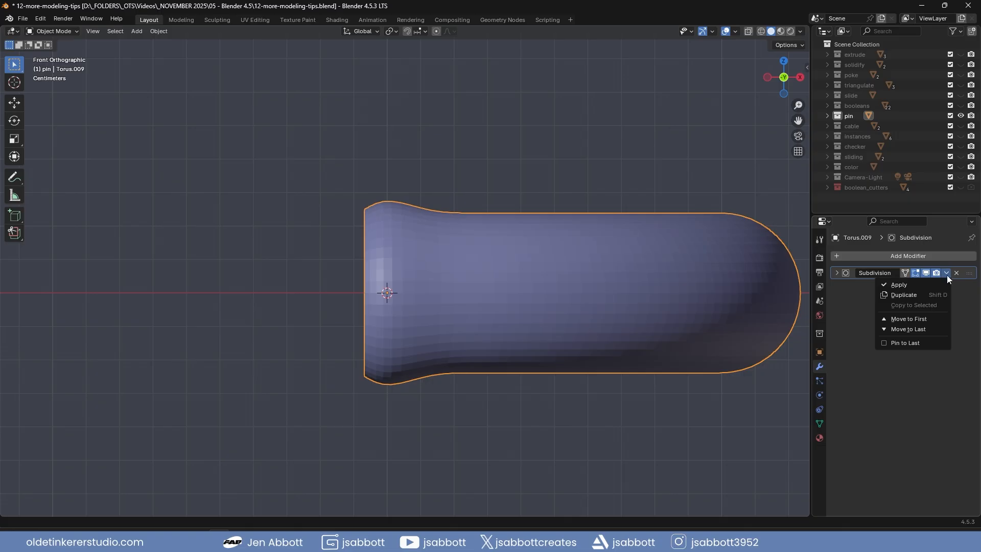
pyautogui.click(920, 343)
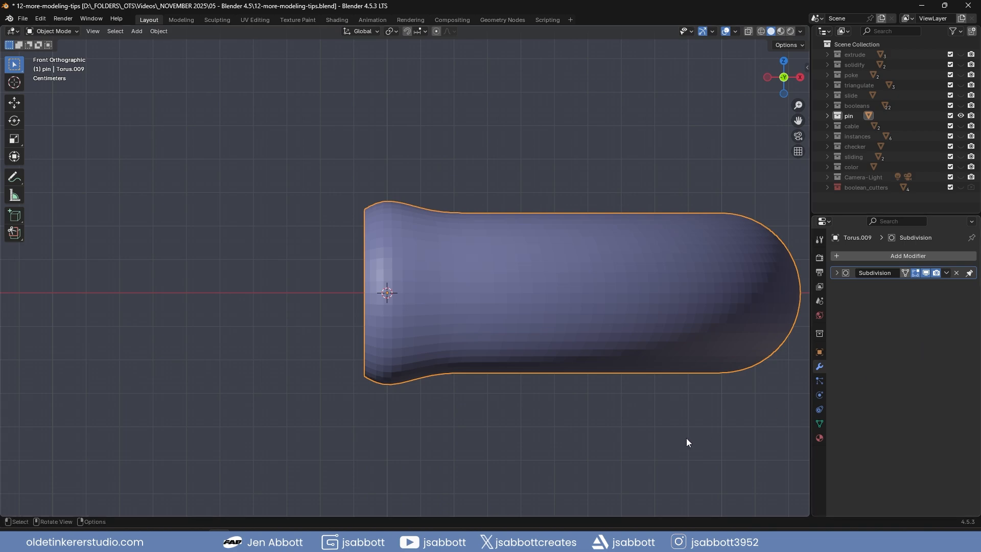
# Step: Add a new Mirror modifier to the tube alongside the pinned Subdivision modifier
pyautogui.click(872, 256)
pyautogui.moveTo(873, 259)
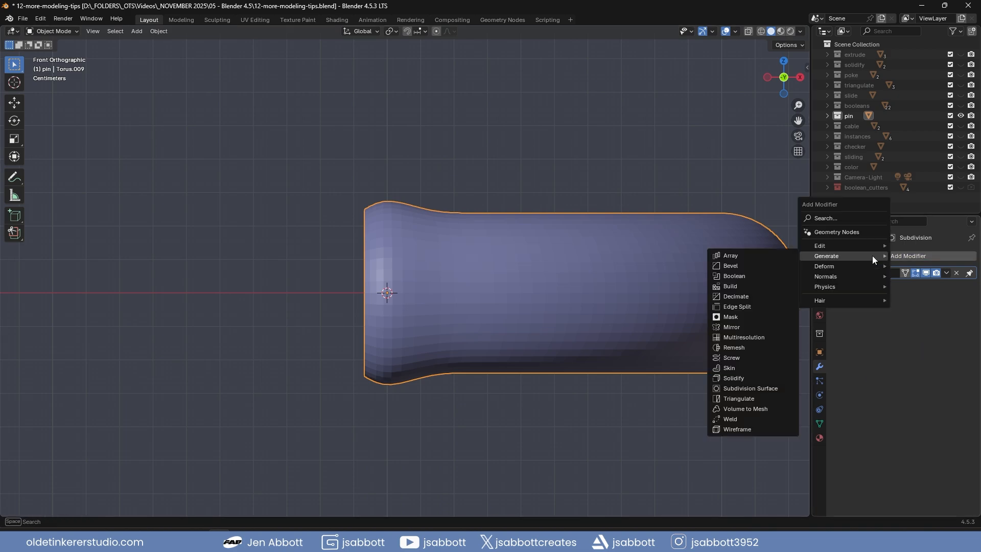
pyautogui.click(737, 328)
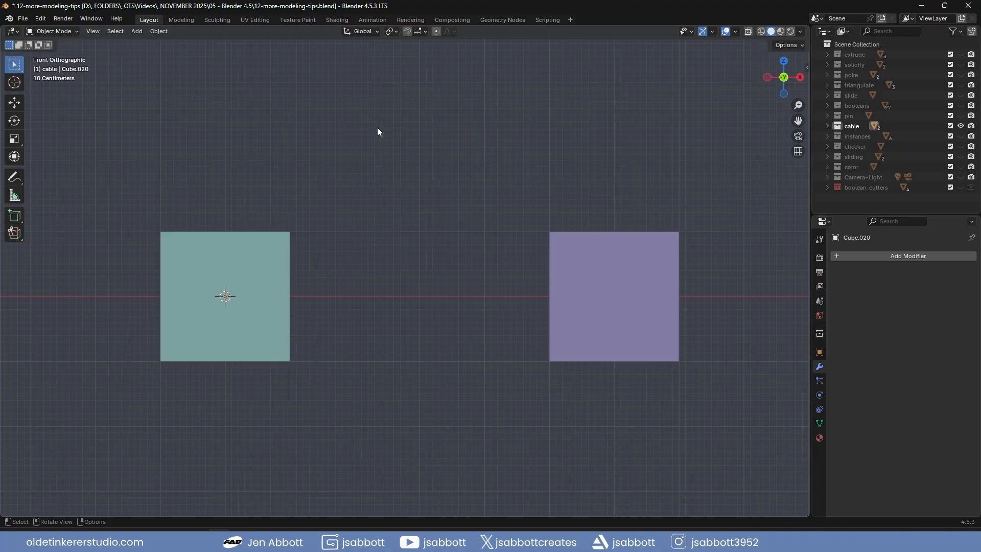
# Step: Open the Preferences and search the add-ons for "extra"
pyautogui.click(41, 18)
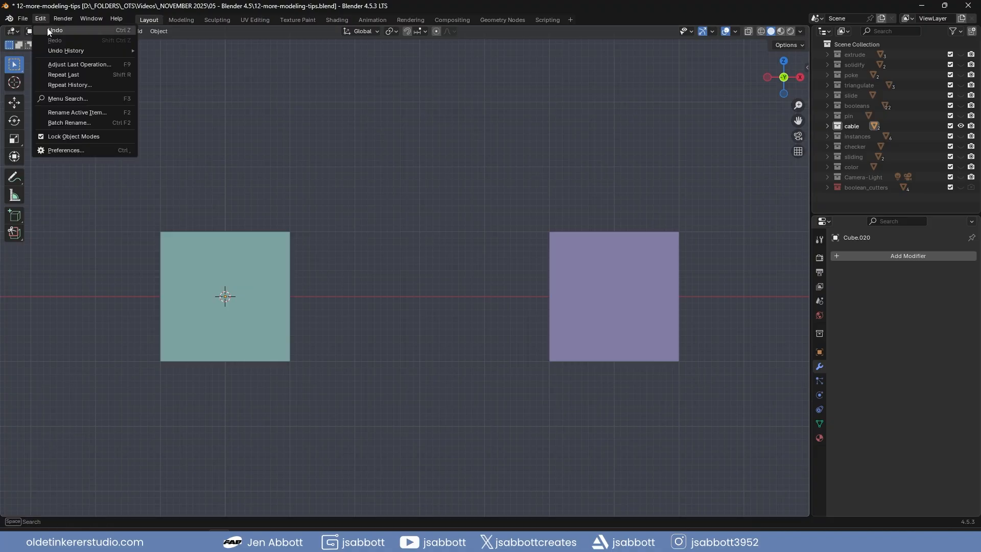
pyautogui.click(65, 147)
pyautogui.click(117, 28)
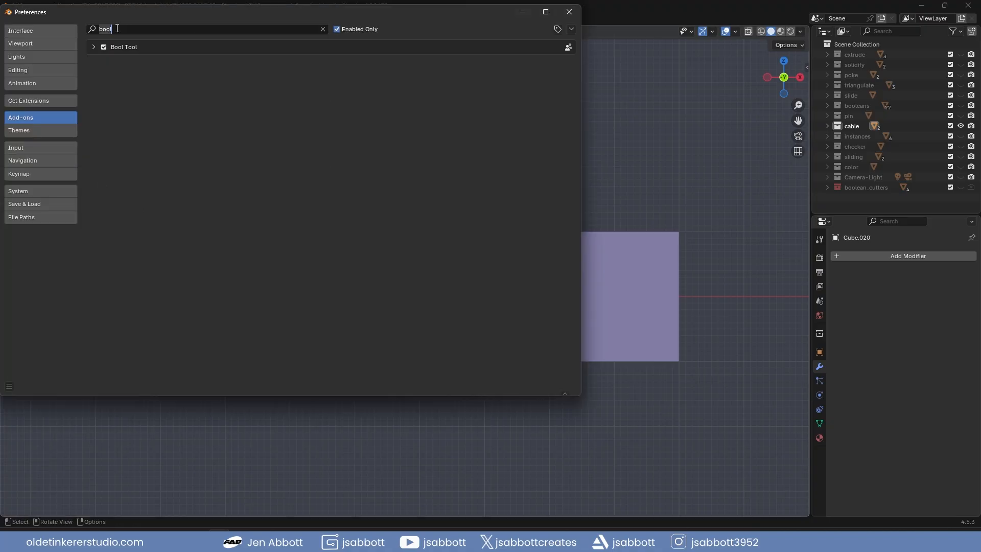
pyautogui.write('extra')
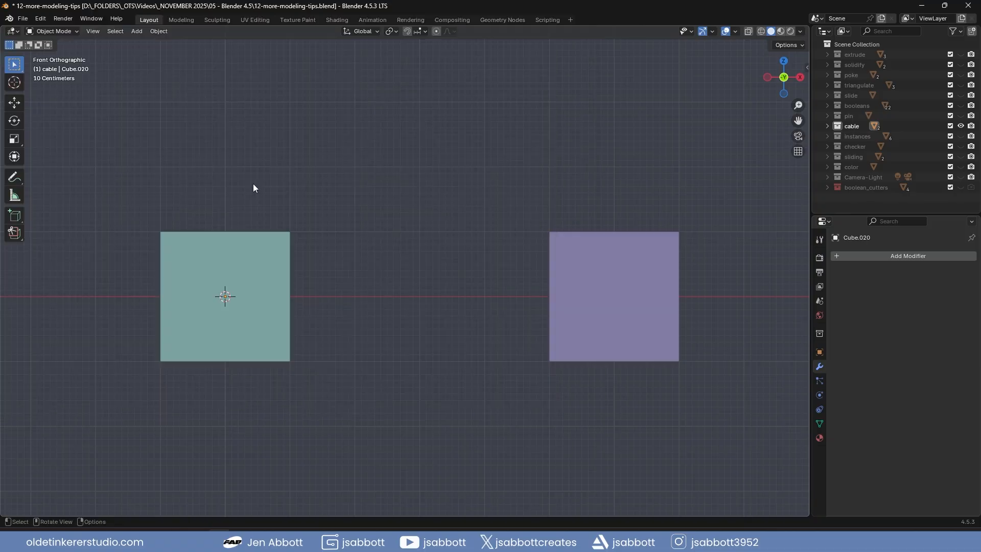
# Step: Select the two cubes and add a Catenary knot curve hanging between them
pyautogui.moveTo(114, 196); pyautogui.dragTo(800, 392)
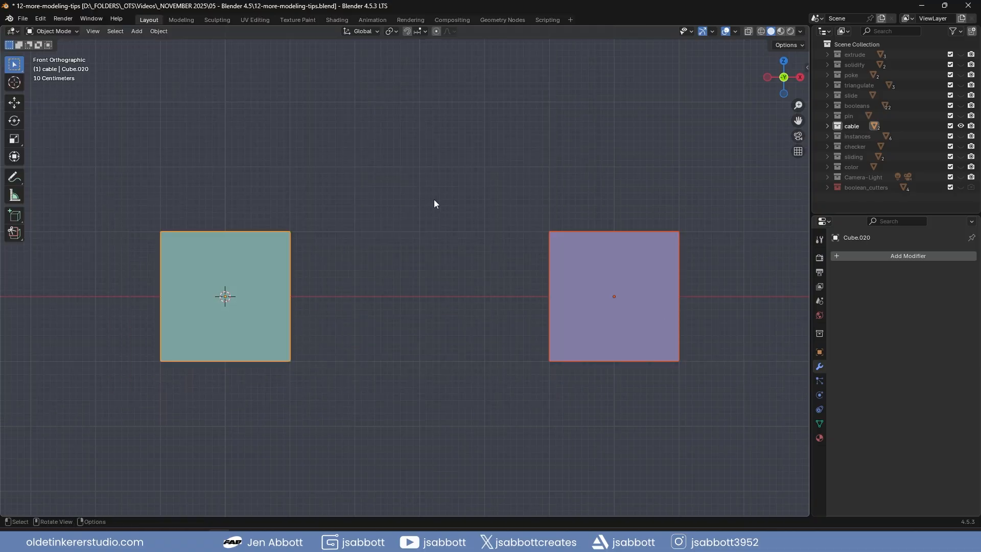
pyautogui.moveTo(433, 203); pyautogui.dragTo(351, 208, button='middle')
pyautogui.hotkey('shift', 'a')
pyautogui.moveTo(351, 208)
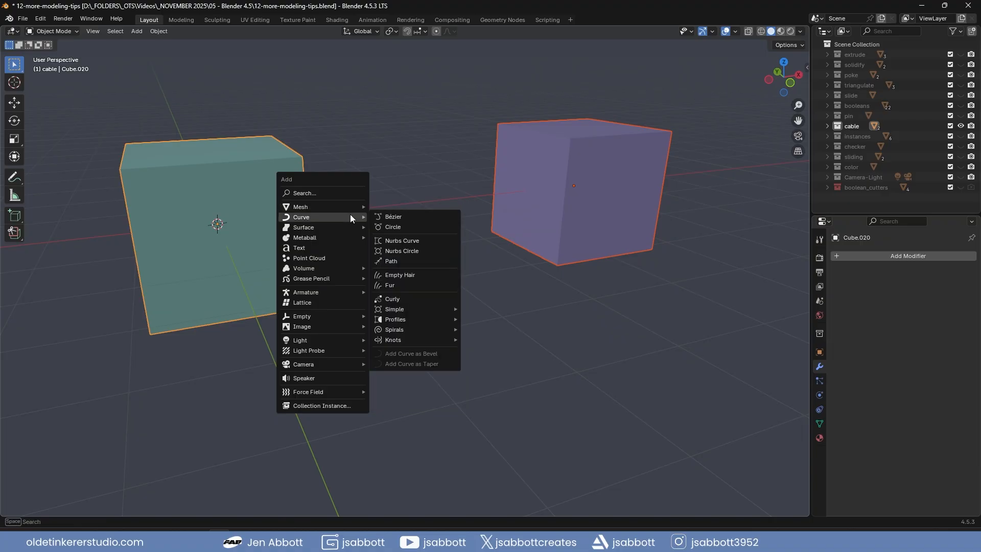
pyautogui.moveTo(423, 341)
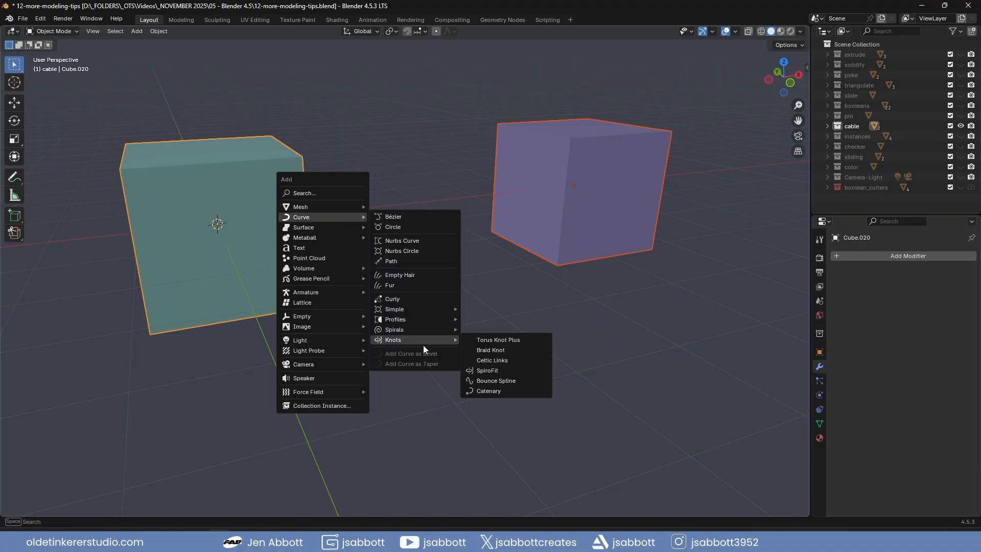
pyautogui.click(511, 392)
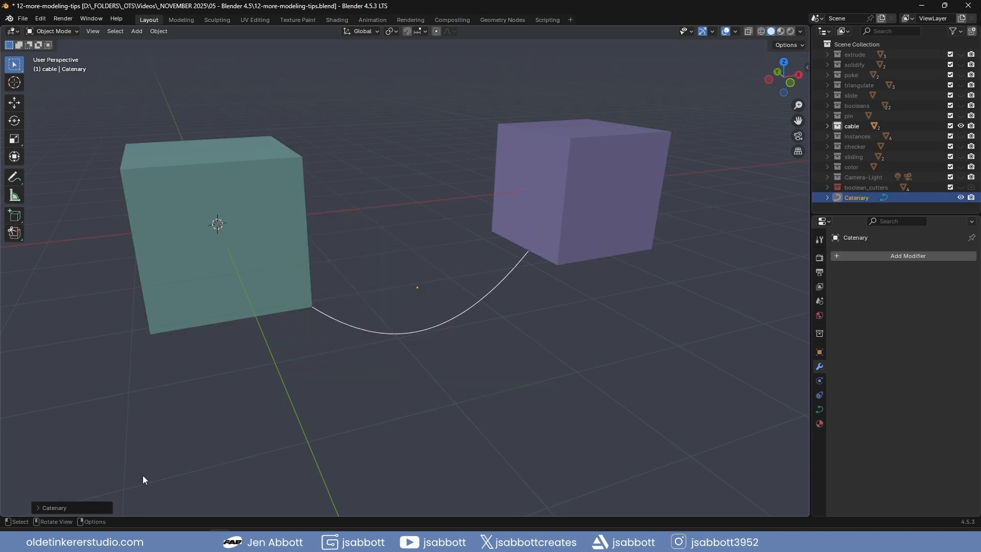
# Step: Set the catenary to 38 steps, bend 1.940, resolution U 18, bevel radius 0.030, bevel resolution 2, extrude 0.030 and randomize 0.090
pyautogui.moveTo(159, 381); pyautogui.dragTo(195, 381)
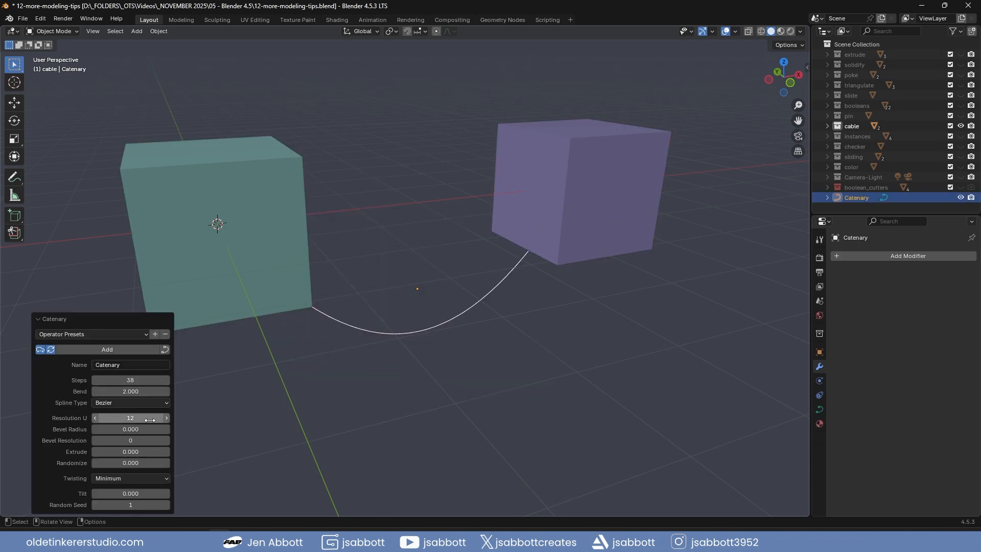
pyautogui.moveTo(125, 394); pyautogui.dragTo(136, 452)
pyautogui.click(159, 441)
pyautogui.write('2')
pyautogui.press('Return')
pyautogui.click(167, 464)
pyautogui.click(166, 463)
pyautogui.click(167, 463)
# Step: Set the catenary's twisting to Tangent with smooth 0.090, and raise its tilt and random seed
pyautogui.click(134, 479)
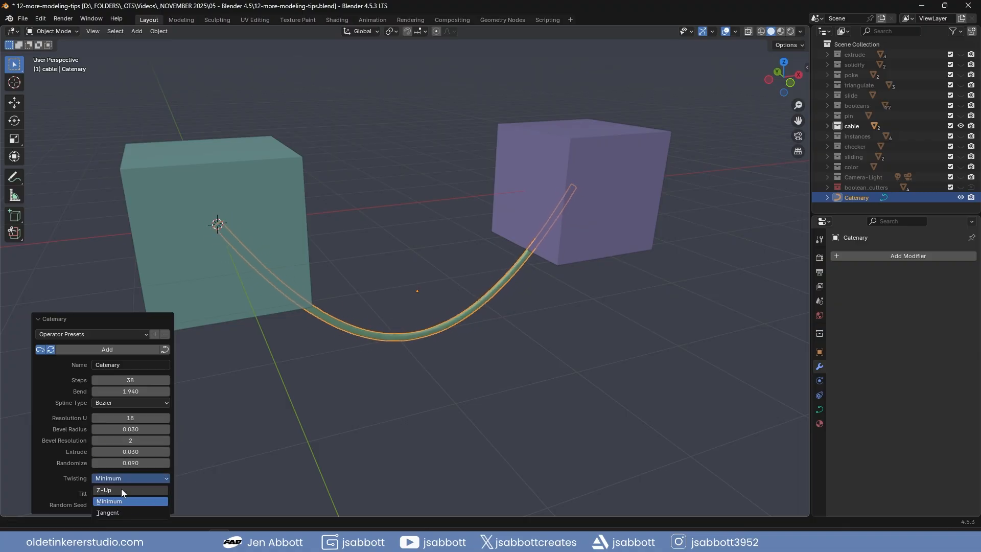
pyautogui.click(119, 506)
pyautogui.click(167, 482)
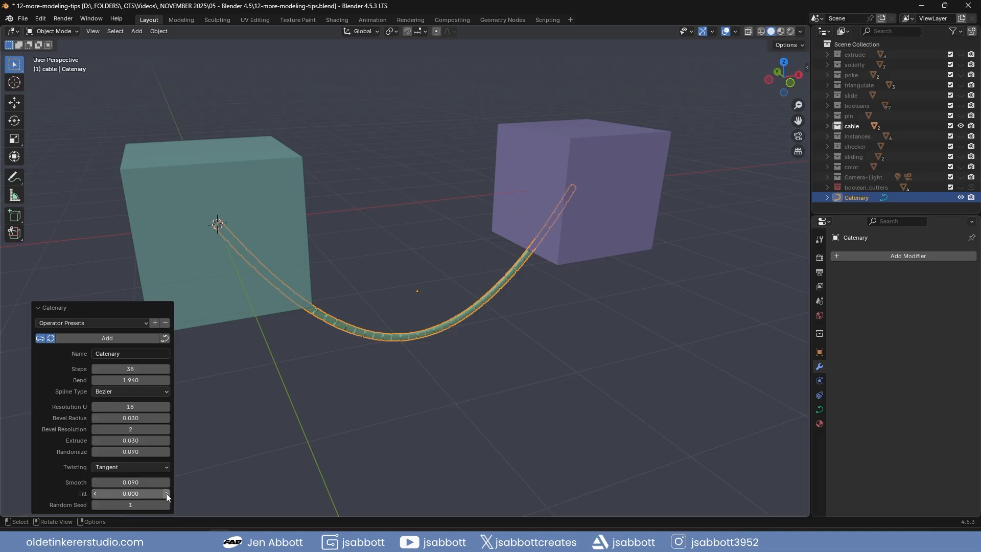
pyautogui.click(167, 494)
pyautogui.click(167, 505)
pyautogui.click(37, 307)
pyautogui.scroll(3, 496, 378)
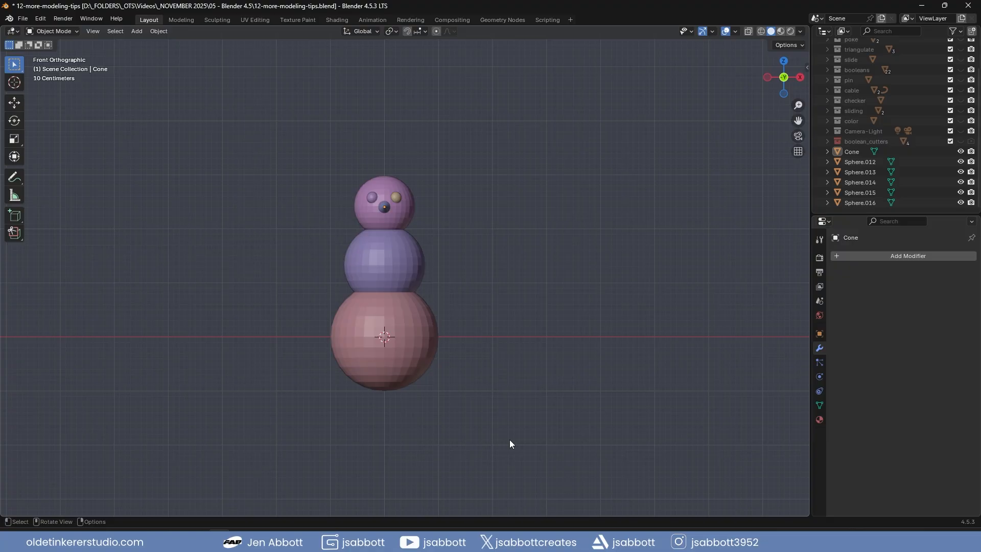
# Step: Move all the snowman's spheres and its cone into a new collection named "instances"
pyautogui.moveTo(510, 439); pyautogui.dragTo(304, 148)
pyautogui.press('m')
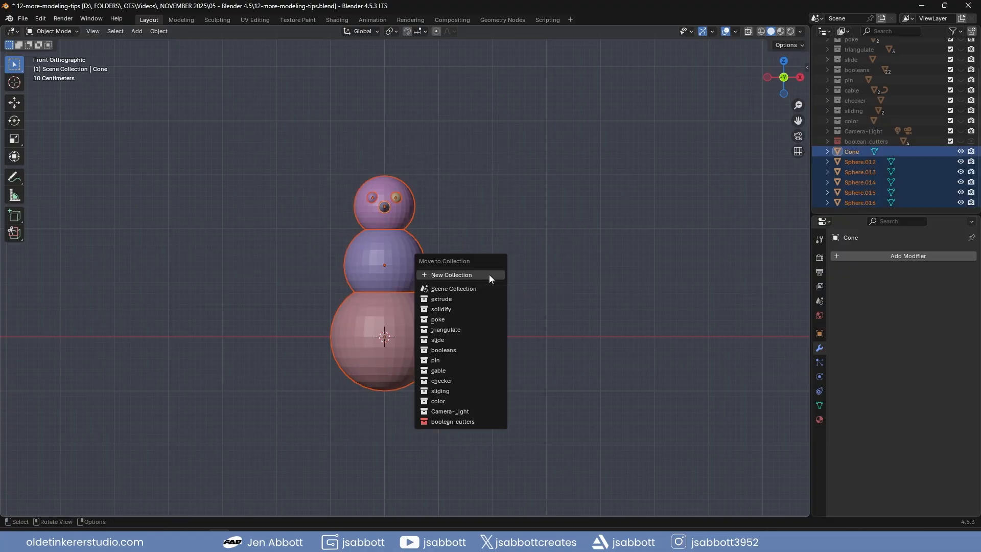
pyautogui.click(489, 274)
pyautogui.write('instances')
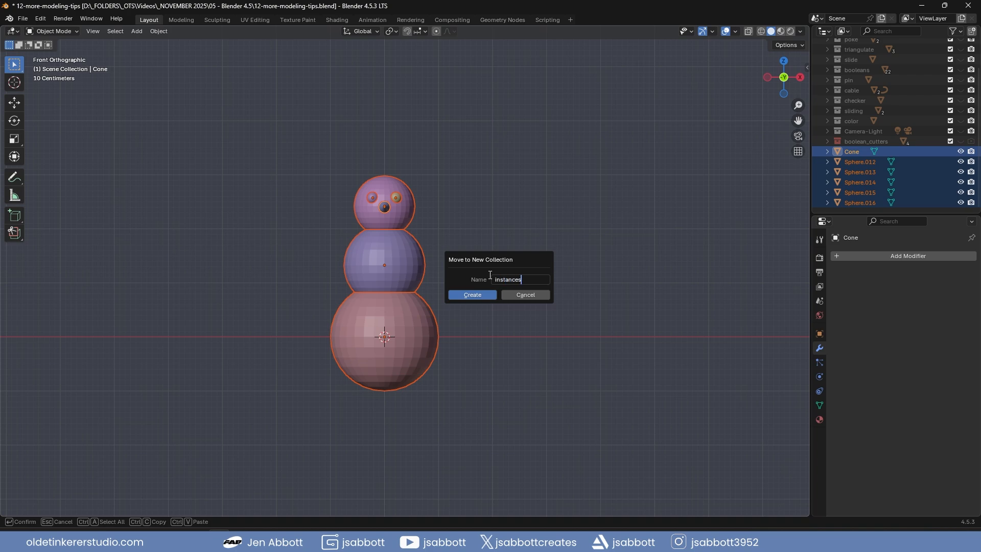
pyautogui.press('Return')
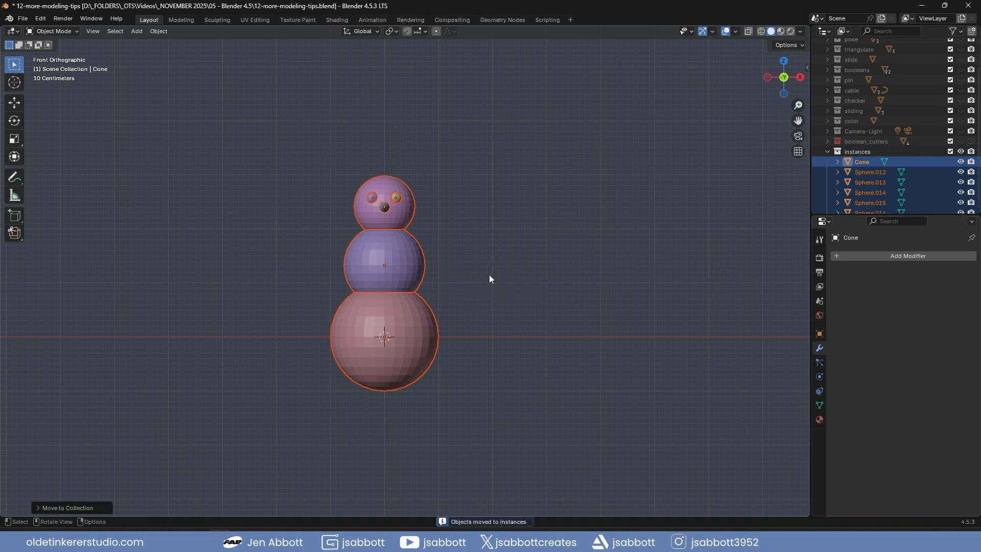
# Step: Add a collection instance of "instances" and move it 3 m along the X axis
pyautogui.click(501, 194)
pyautogui.hotkey('shift', 'a')
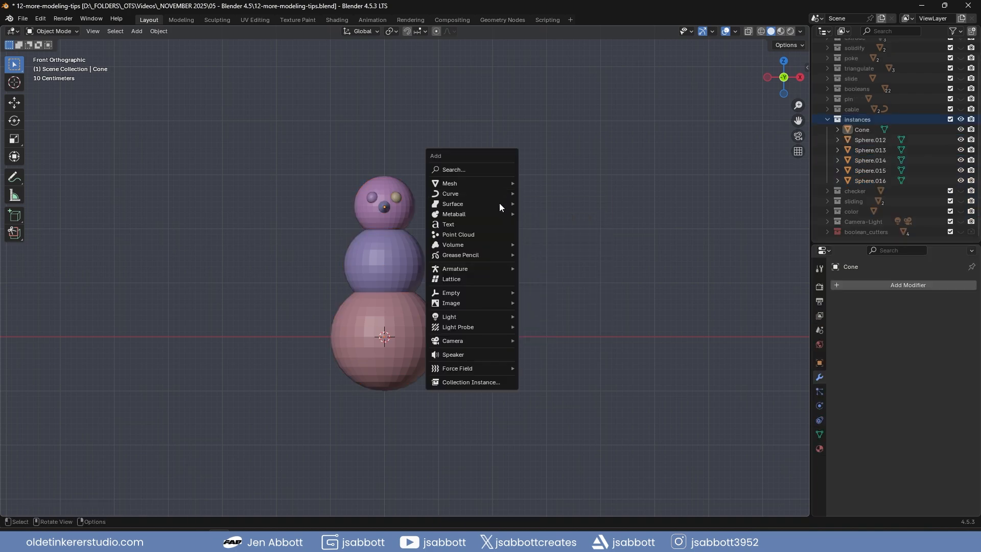
pyautogui.click(489, 383)
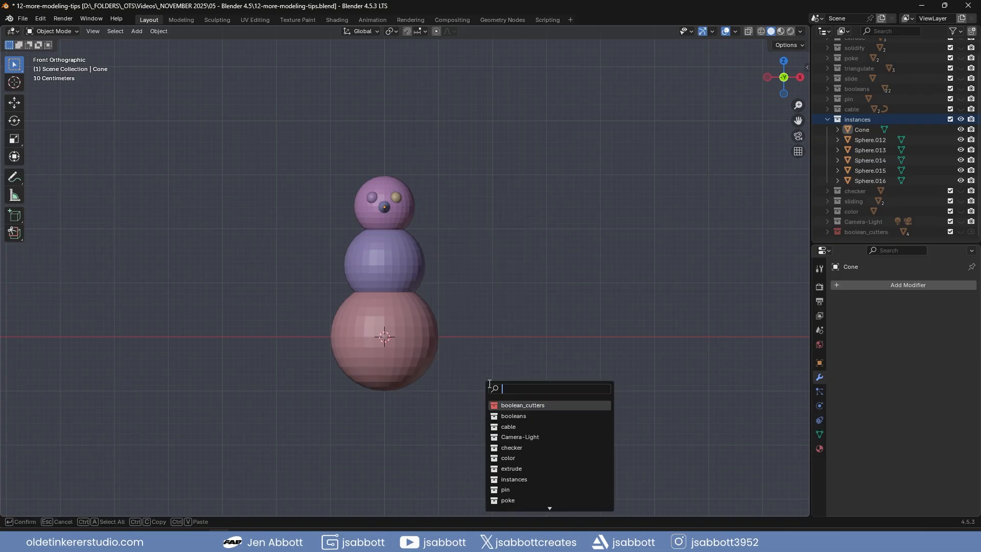
pyautogui.click(530, 481)
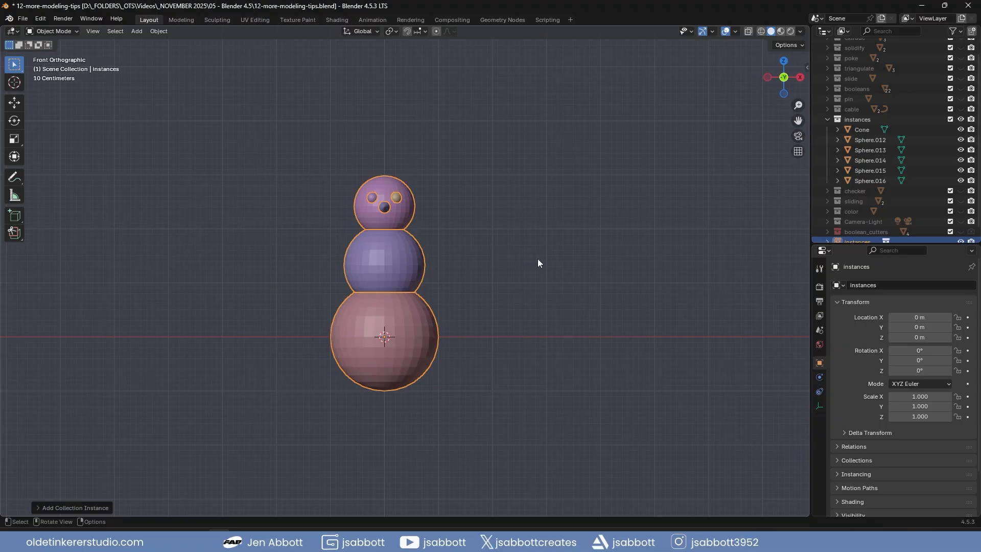
pyautogui.press('g')
pyautogui.press('x')
pyautogui.press('3')
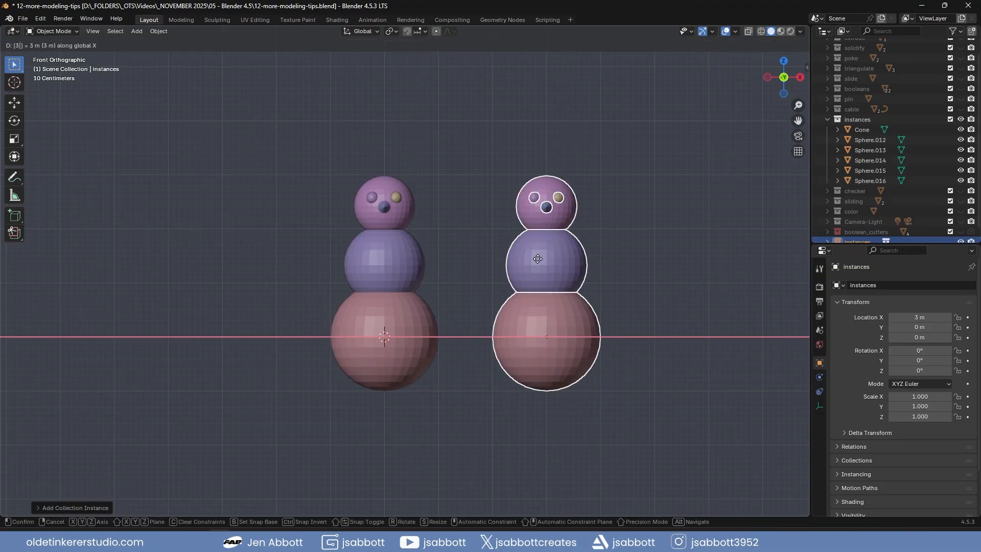
pyautogui.press('Return')
# Step: Move the original snowman's head sphere along the Z axis to show the instance following it
pyautogui.click(400, 210)
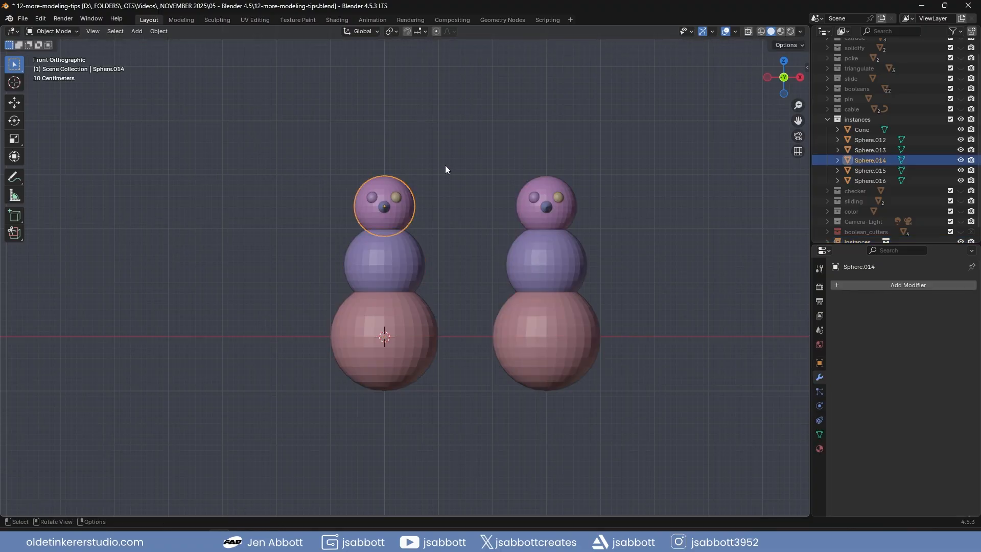
pyautogui.press('g')
pyautogui.press('z')
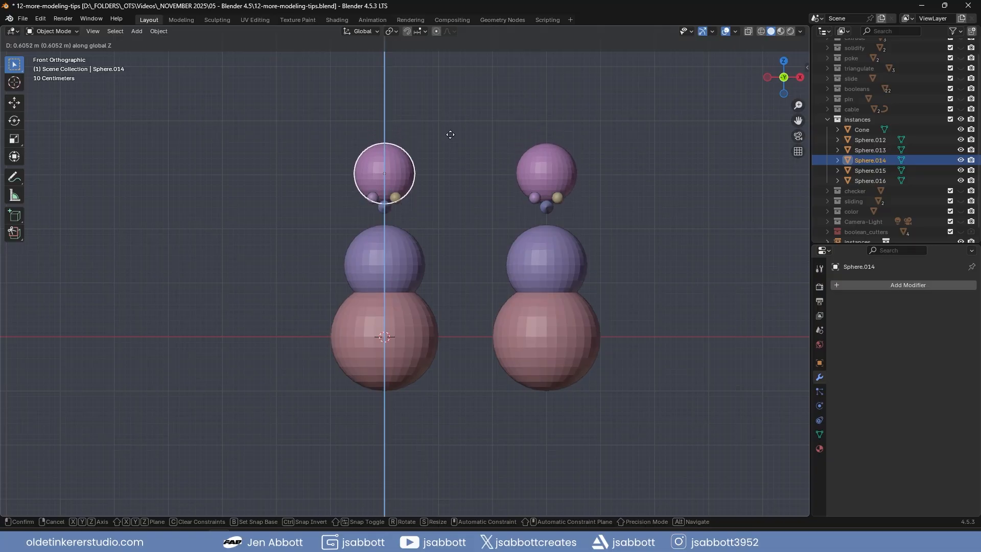
pyautogui.click(458, 155)
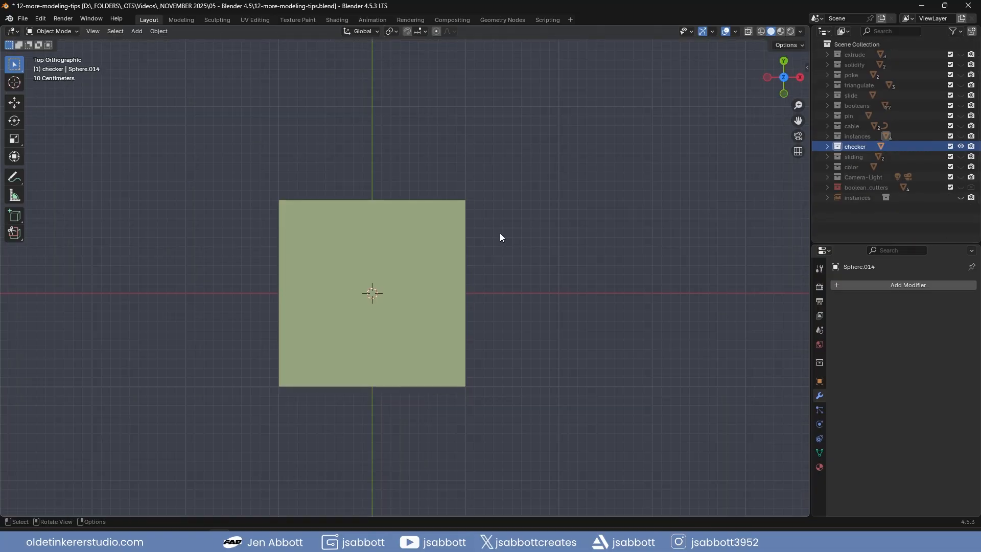
# Step: Edit the subdivided plane's mesh, apply Checker Deselect to its full selection, and switch to face selection
pyautogui.click(463, 239)
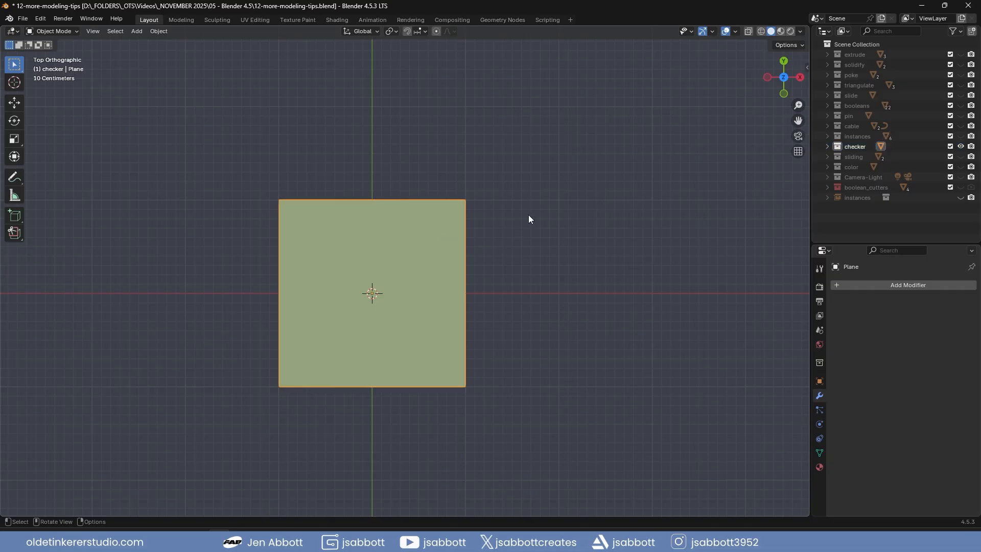
pyautogui.press('Tab')
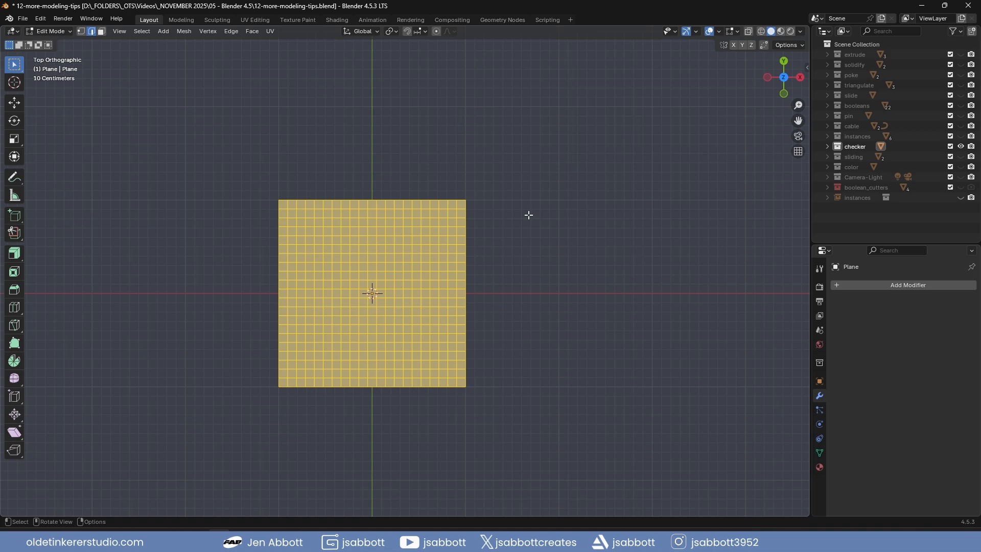
pyautogui.click(142, 31)
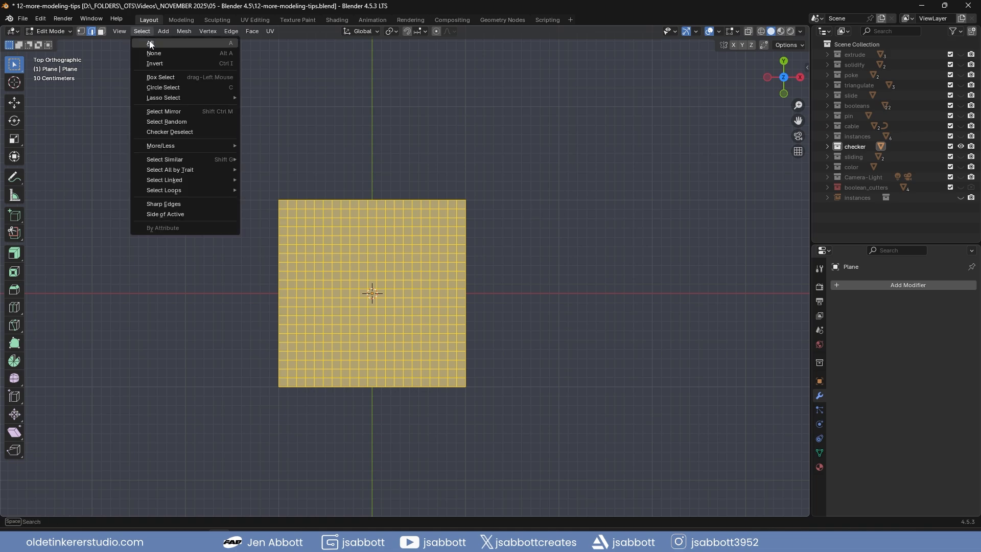
pyautogui.click(180, 134)
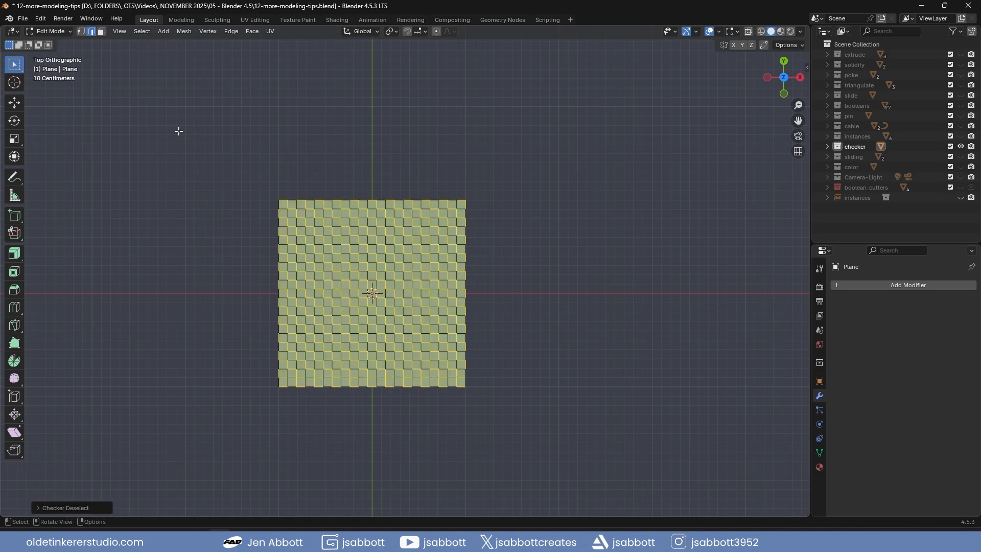
pyautogui.press('3')
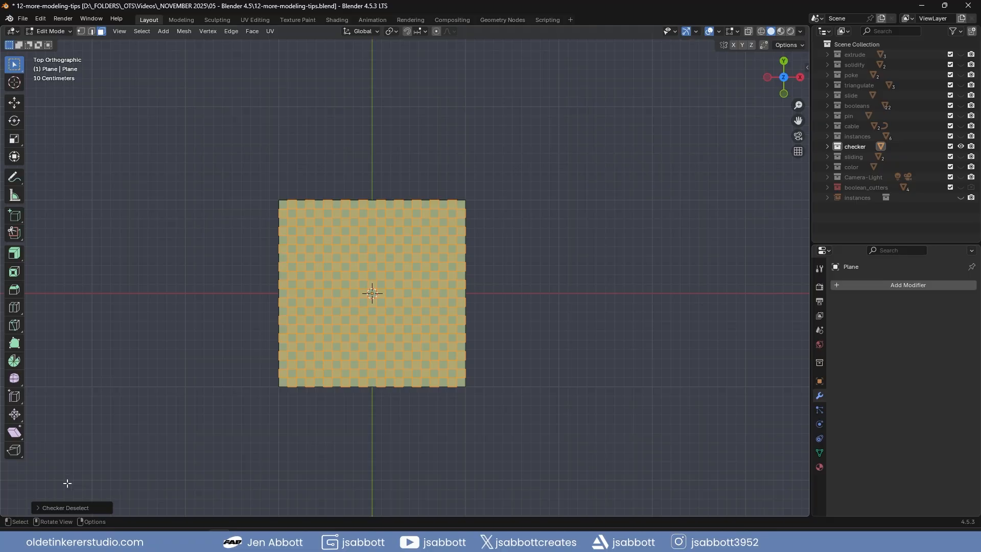
# Step: Set Checker Deselect to 3 deselected and 2 selected elements, and raise its offset
pyautogui.click(38, 508)
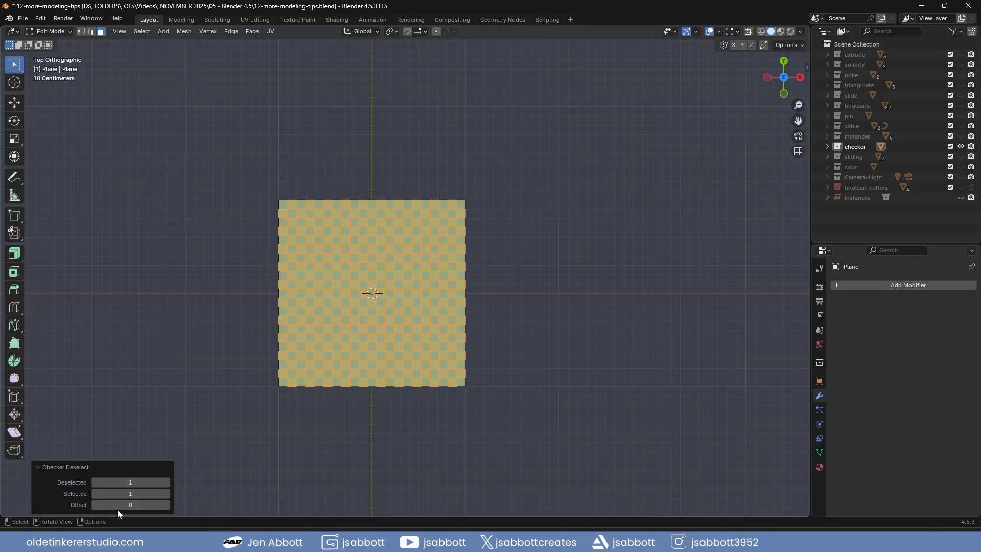
pyautogui.click(165, 483)
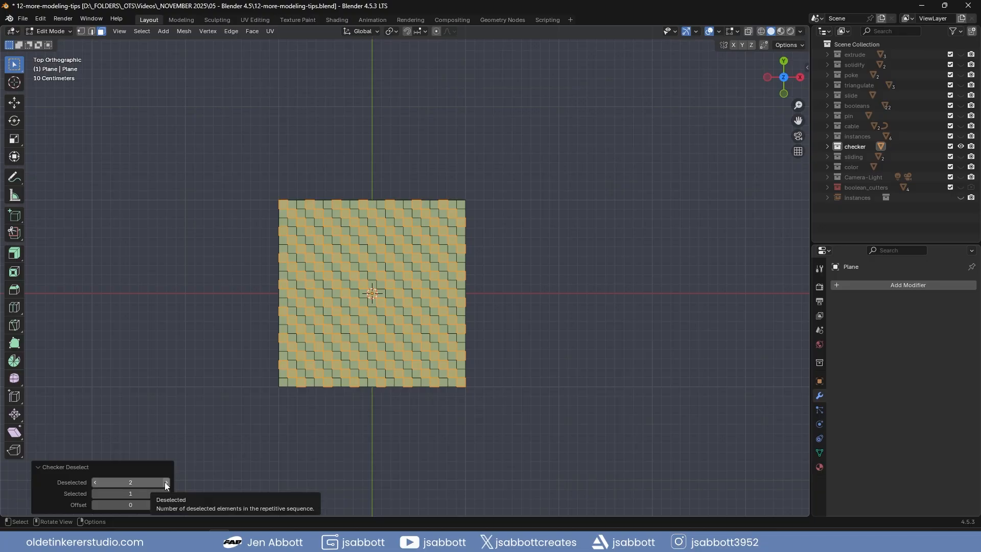
pyautogui.click(165, 483)
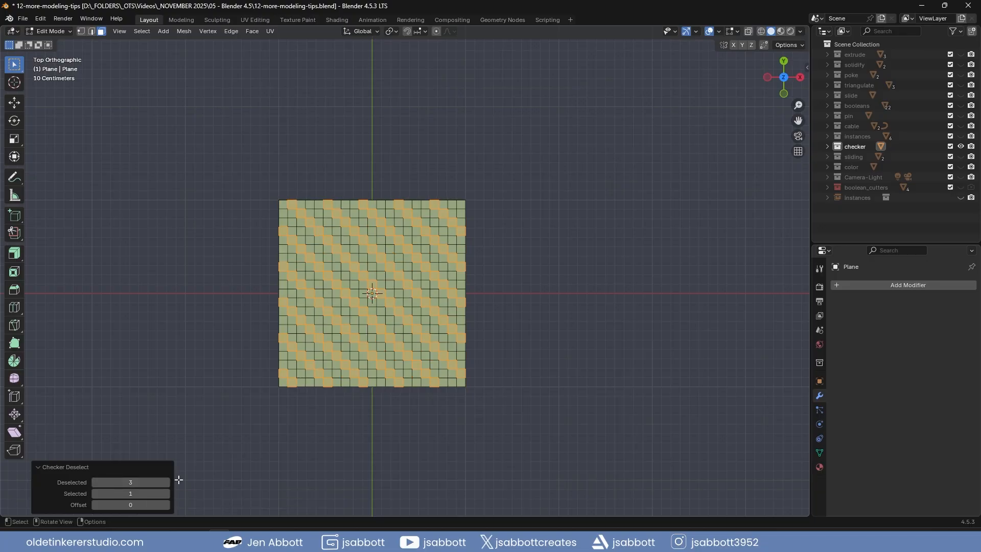
pyautogui.click(166, 494)
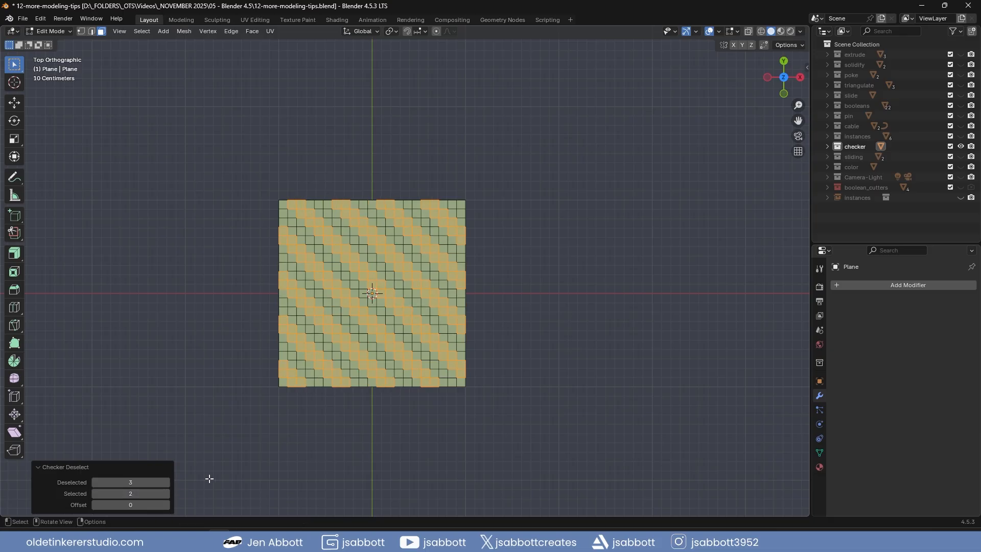
pyautogui.click(165, 506)
pyautogui.click(165, 506)
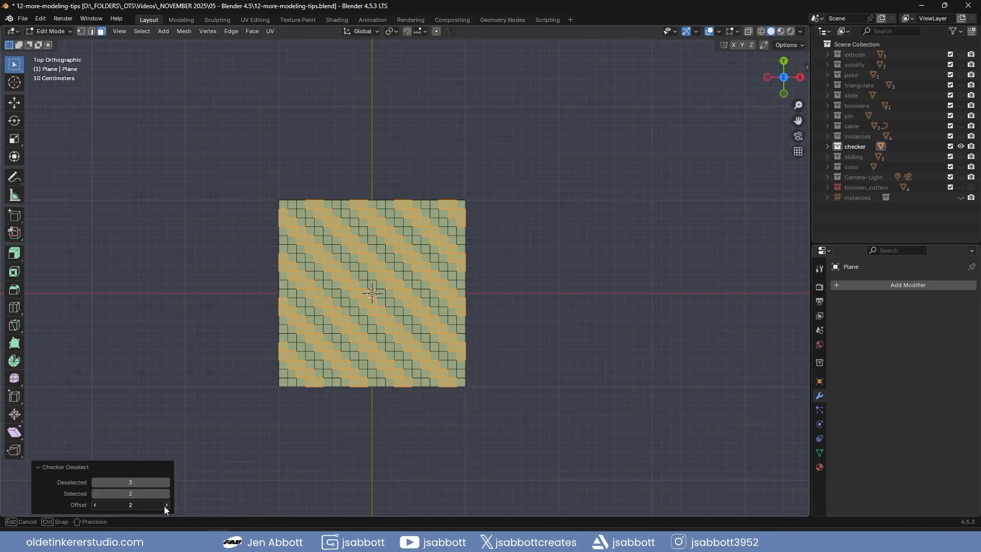
pyautogui.click(165, 506)
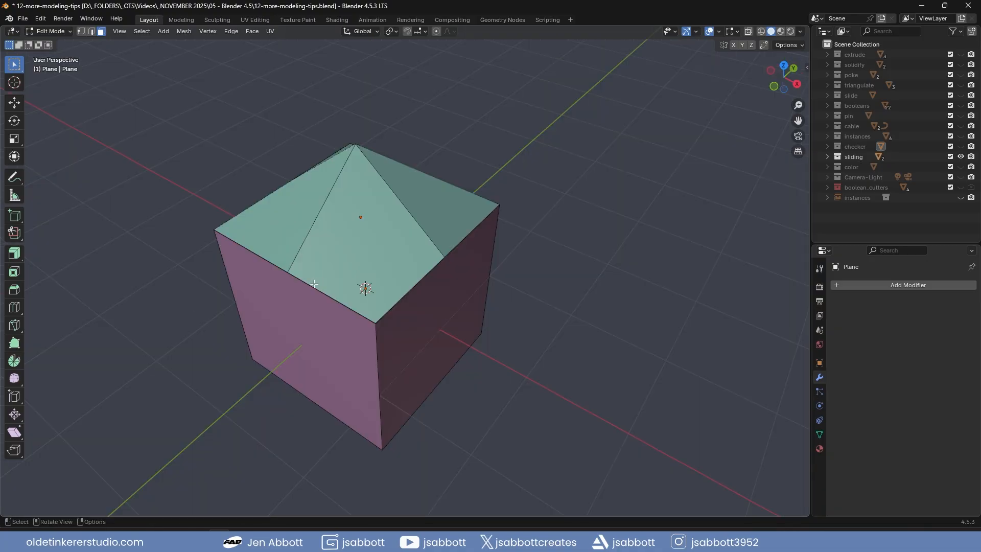
# Step: Select the pyramid roof's base edges plus one sloping edge, and edge-slide them along the roof
pyautogui.keyDown('alt'); pyautogui.click(313, 286); pyautogui.keyUp('alt')
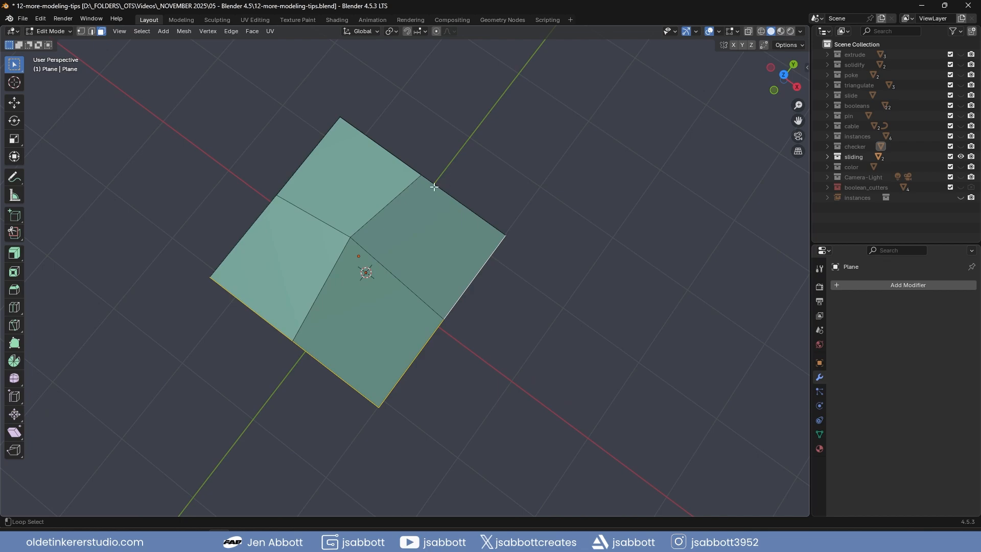
pyautogui.keyDown('alt'); pyautogui.keyDown('shift'); pyautogui.click(414, 172); pyautogui.keyUp('shift'); pyautogui.keyUp('alt')
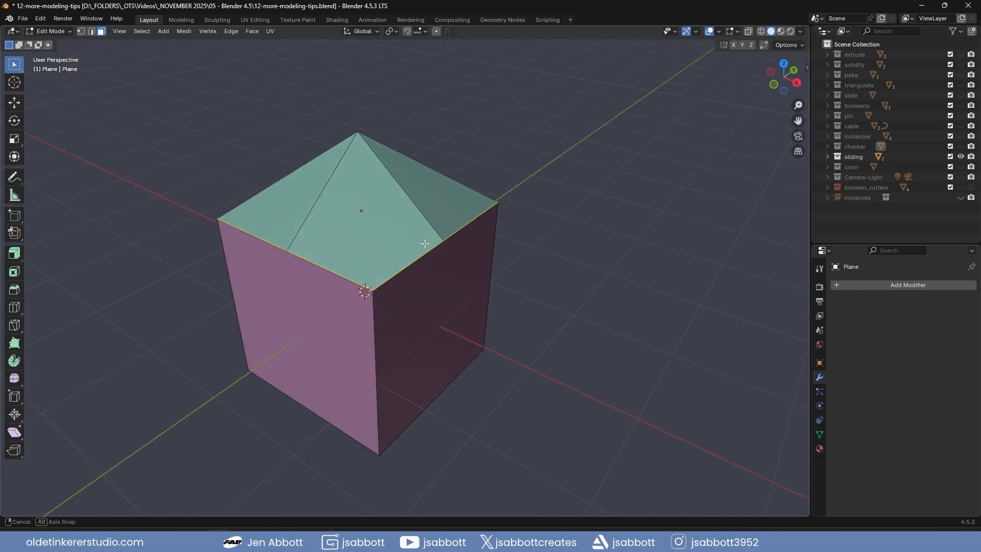
pyautogui.press('g')
pyautogui.press('g')
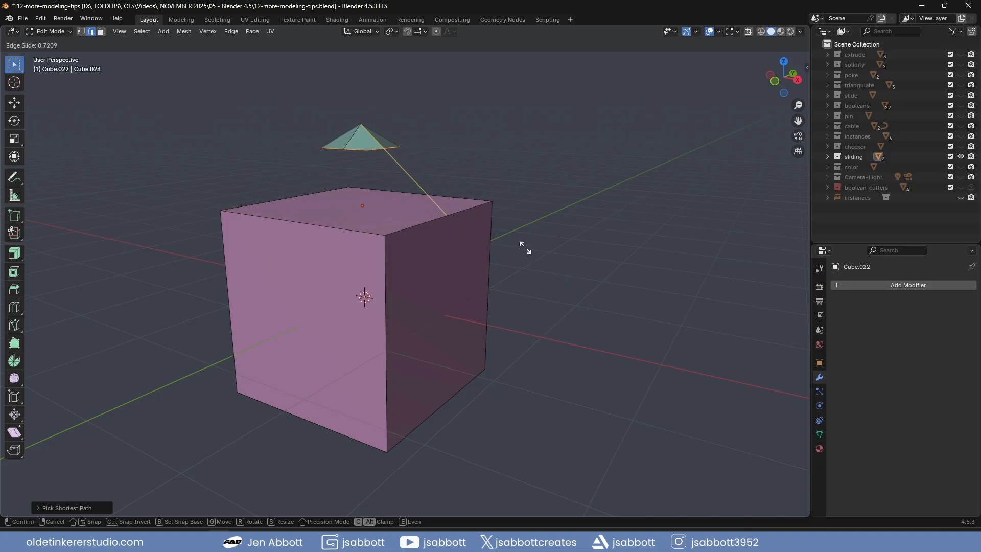
pyautogui.click(582, 272)
# Step: Start another edge slide on the selected roof edges and switch the transform to resizing
pyautogui.press('g')
pyautogui.press('g')
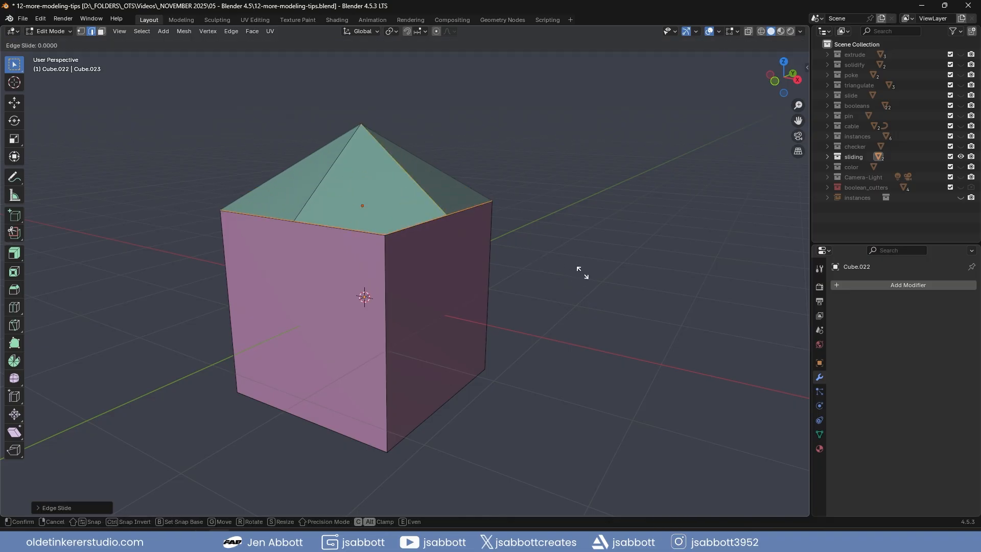
pyautogui.press('s')
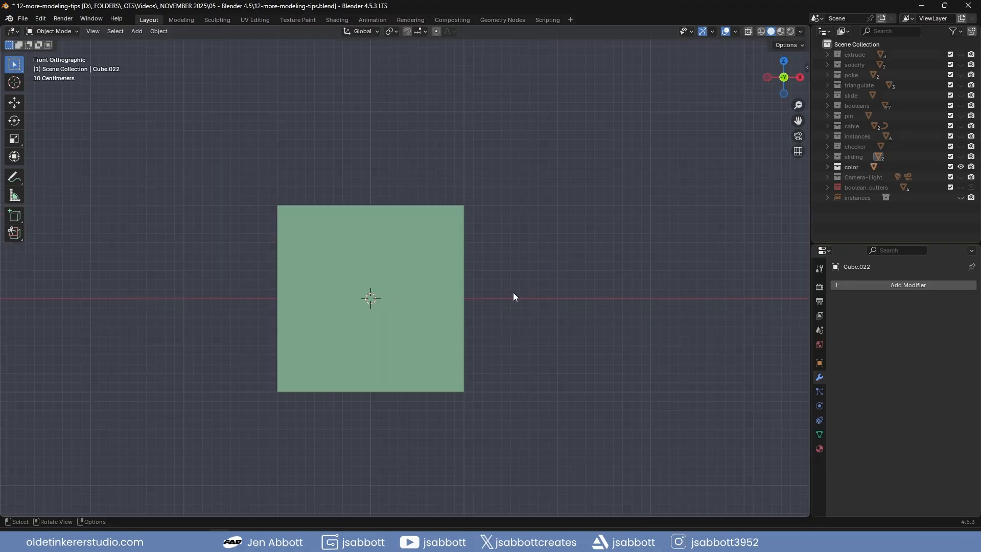
pyautogui.keyDown('shift'); pyautogui.moveTo(513, 296); pyautogui.dragTo(545, 252, button='middle'); pyautogui.keyUp('shift')
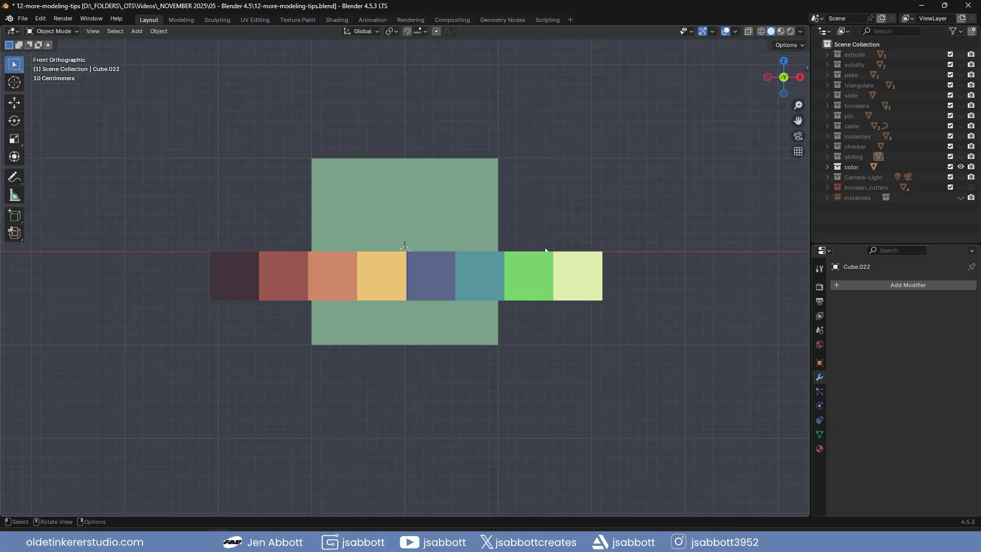
# Step: Edit the cube's mesh and switch the viewport shading to Material Preview
pyautogui.press('Tab')
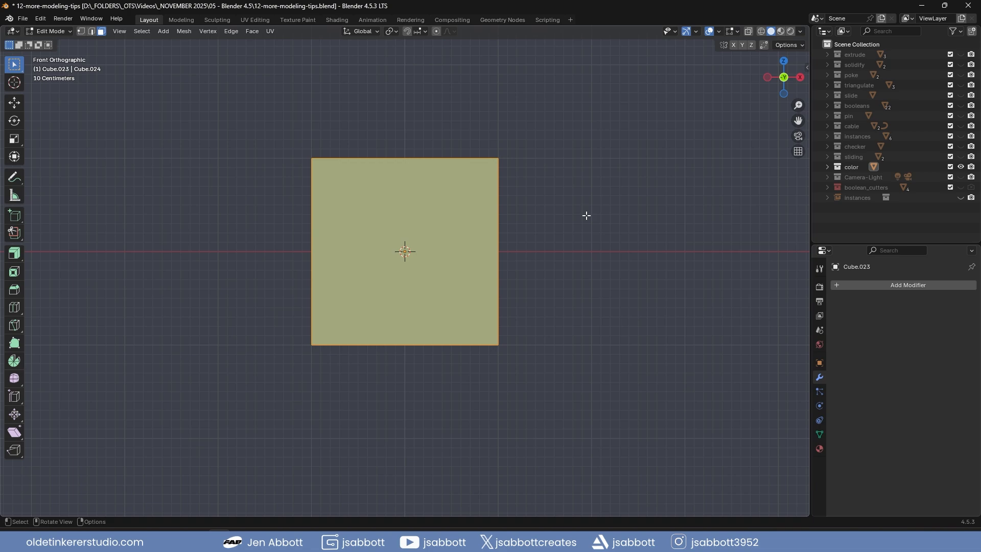
pyautogui.press('z')
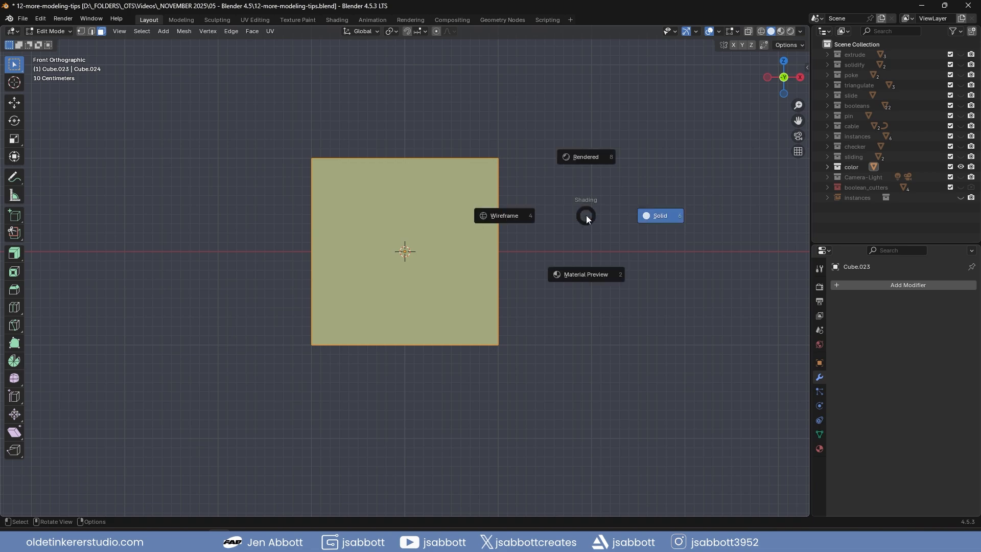
pyautogui.click(589, 274)
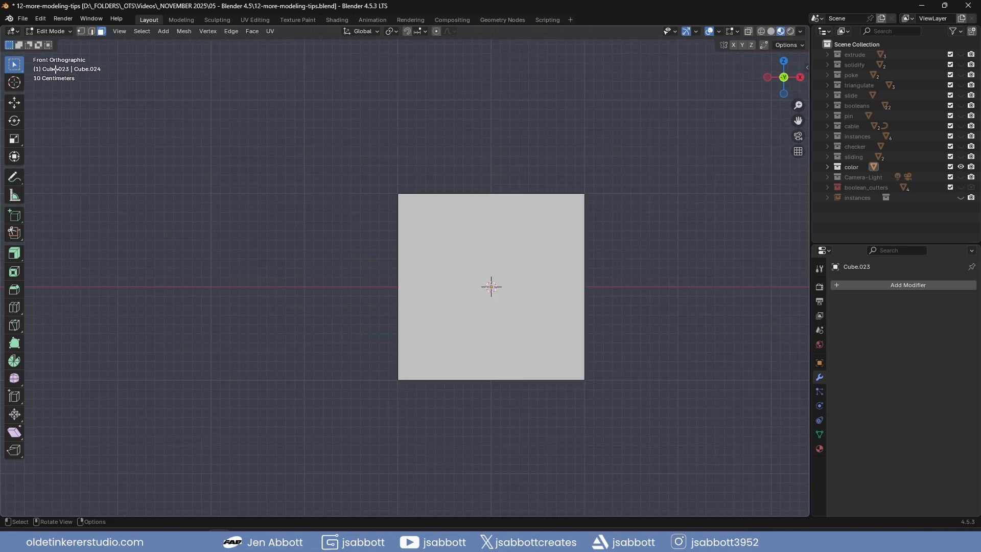
# Step: Split a narrow area off the 3D viewport, make it a UV Editor and load the palette image jehkoba8-32x.png in it
pyautogui.moveTo(3, 28); pyautogui.dragTo(249, 43)
pyautogui.click(18, 32)
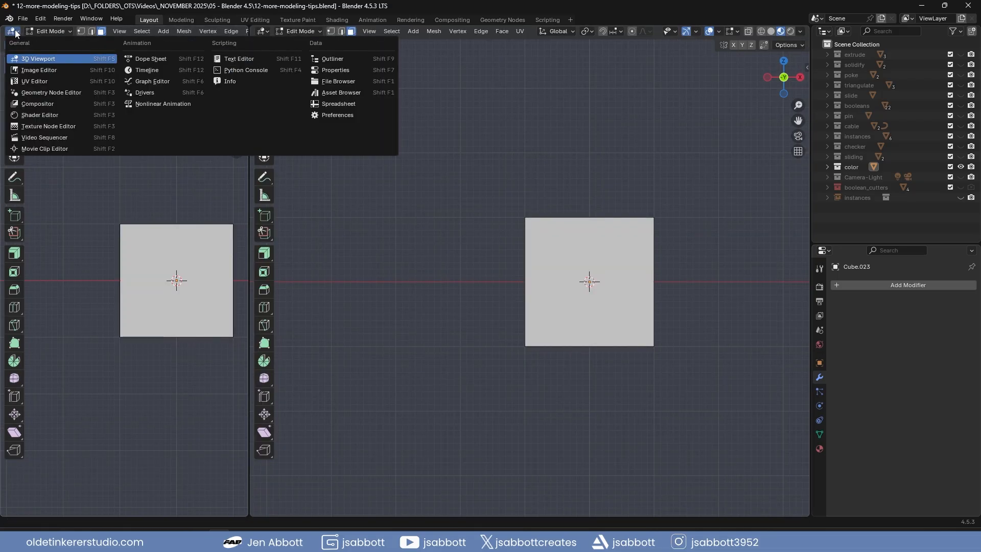
pyautogui.click(37, 81)
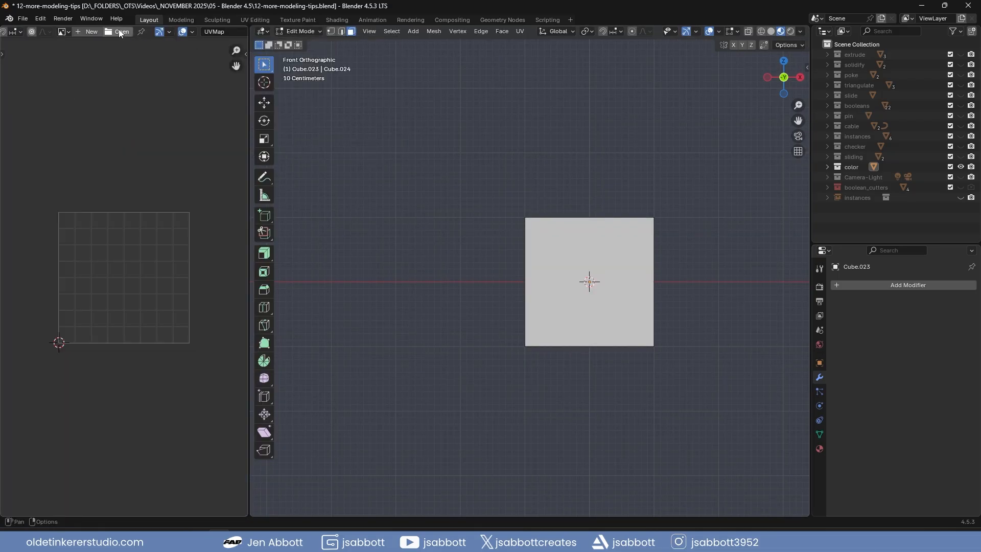
pyautogui.click(120, 33)
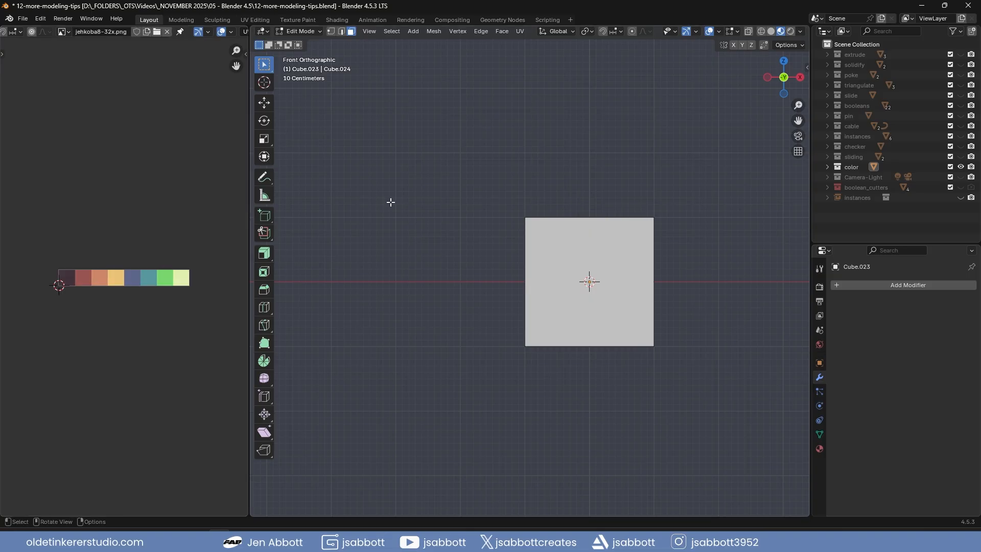
# Step: Split the UV Editor into two stacked areas and turn the lower one into a Shader Editor with its sidebar hidden
pyautogui.click(225, 265)
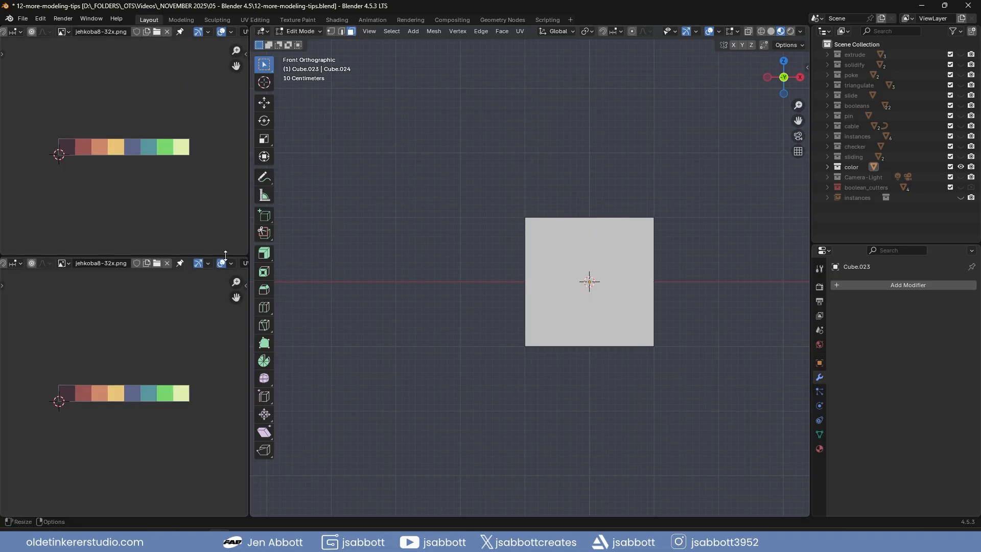
pyautogui.scroll(5, 74, 264)
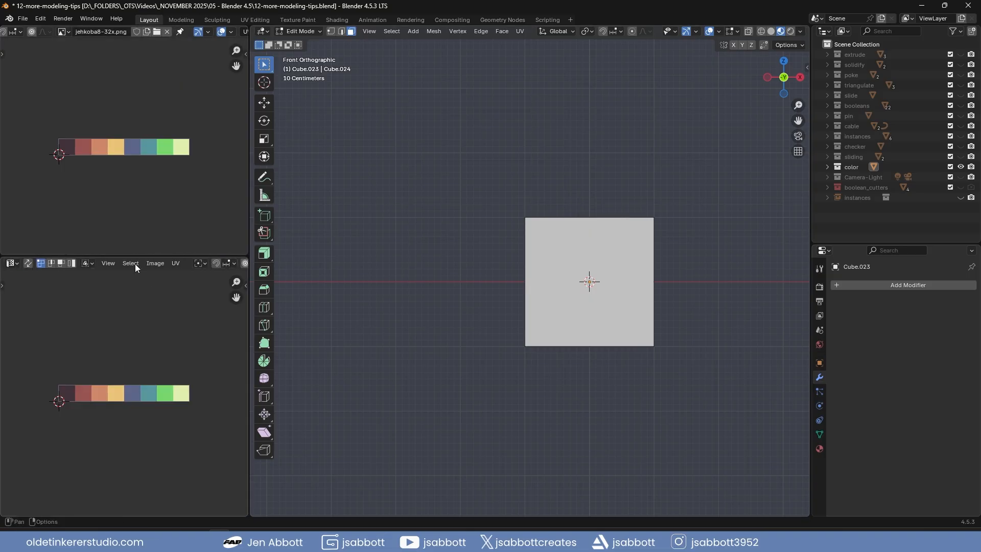
pyautogui.click(11, 263)
pyautogui.click(51, 352)
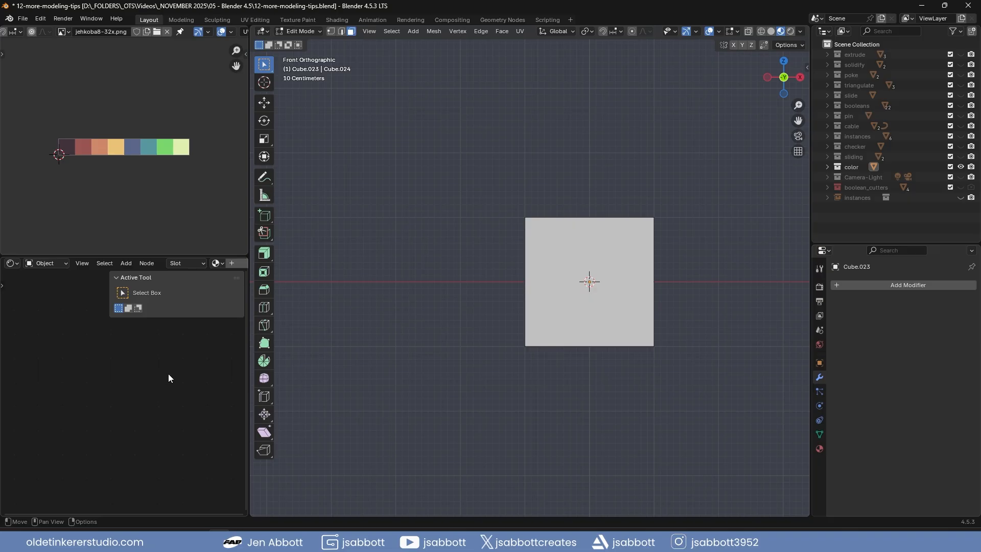
pyautogui.press('n')
# Step: Create a new material for the cube and name it palette
pyautogui.moveTo(183, 268); pyautogui.dragTo(108, 264, button='middle')
pyautogui.click(183, 265)
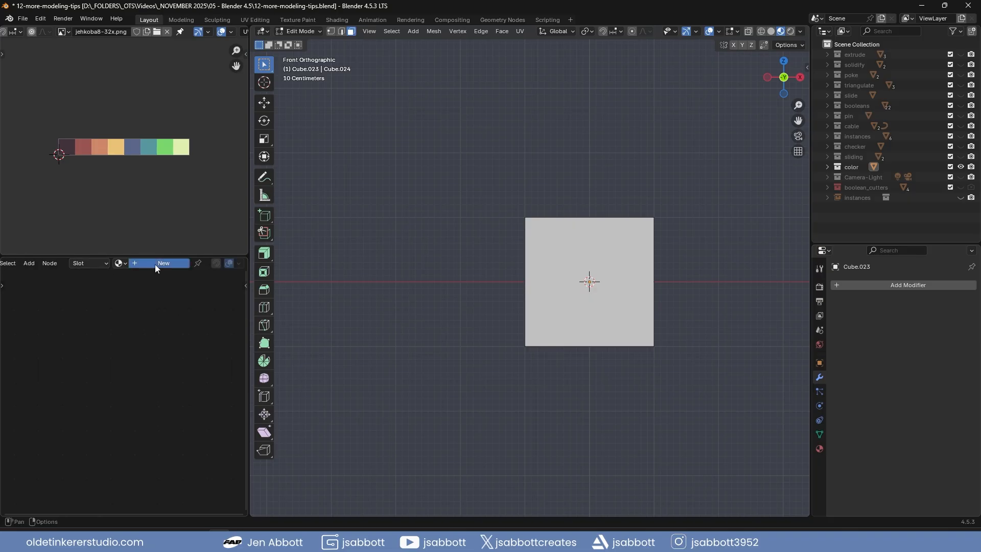
pyautogui.doubleClick(192, 263)
pyautogui.write('palette')
pyautogui.press('Return')
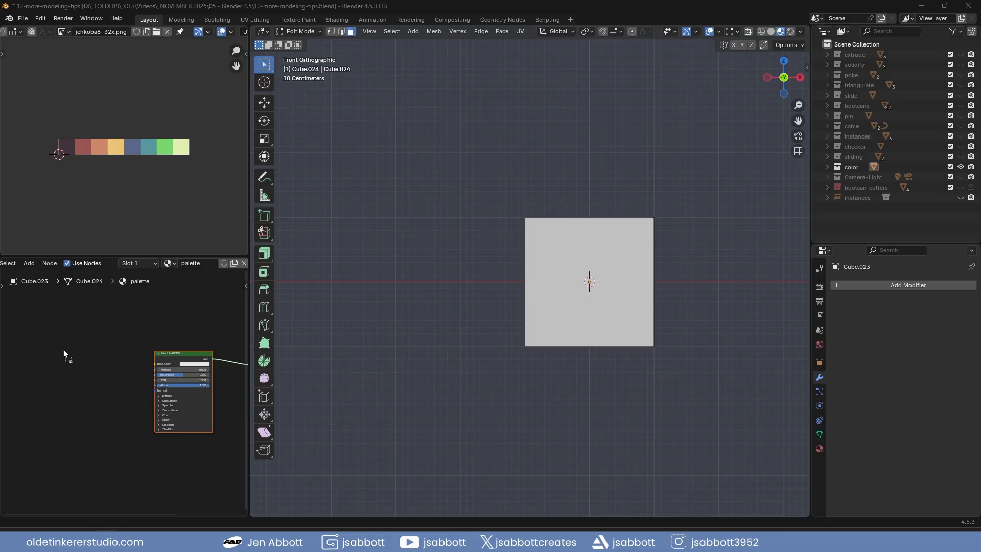
# Step: Add jehkoba8-32x.png as an image texture node and connect its Color output to the Principled BSDF's Base Color
pyautogui.moveTo(63, 349); pyautogui.dragTo(59, 366)
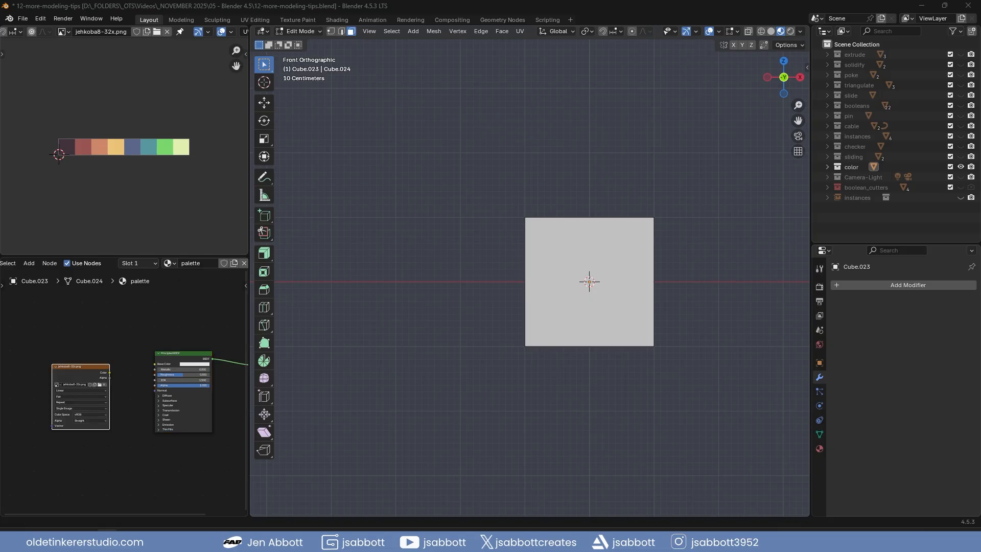
pyautogui.scroll(3, 119, 326)
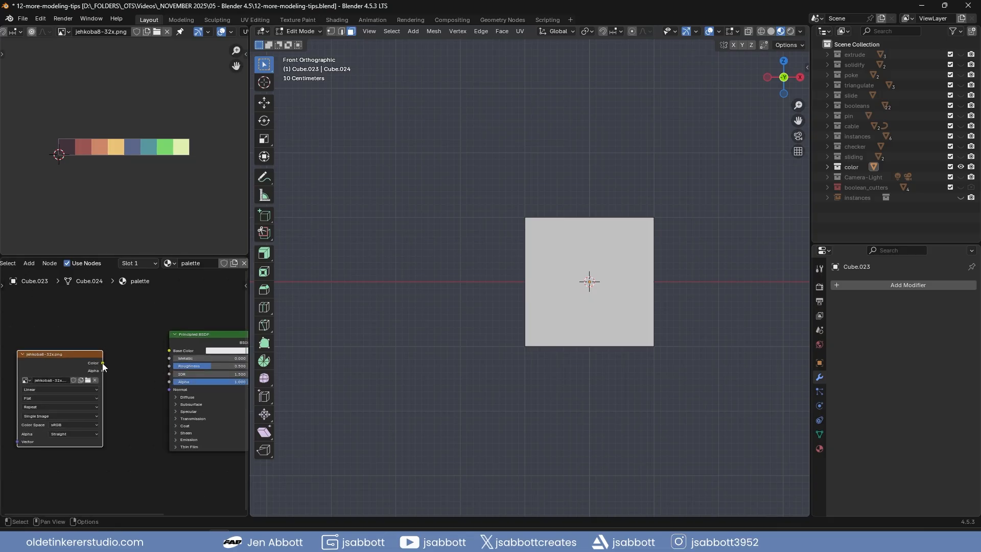
pyautogui.moveTo(102, 363); pyautogui.dragTo(164, 351)
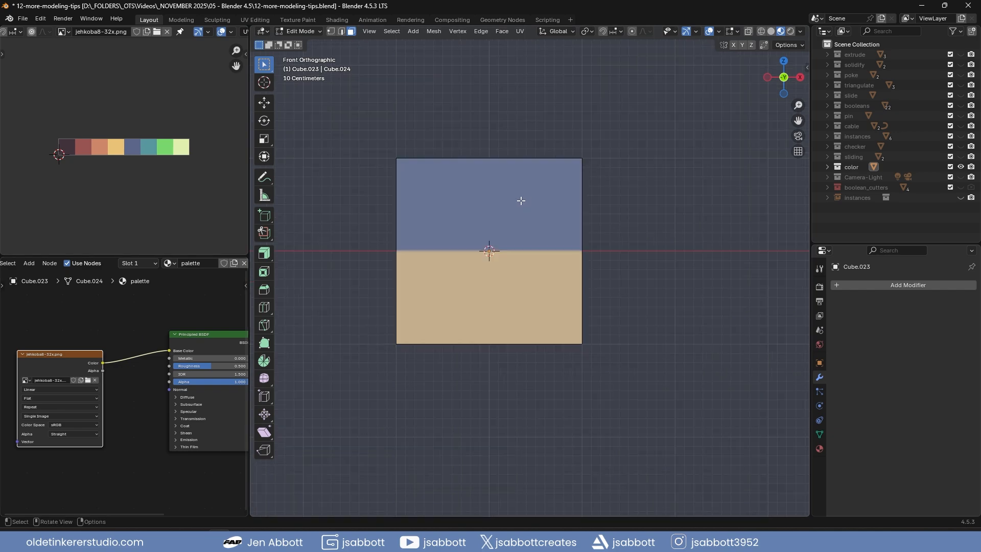
# Step: Select the cube's front face and unwrap it with Project from View
pyautogui.click(521, 201)
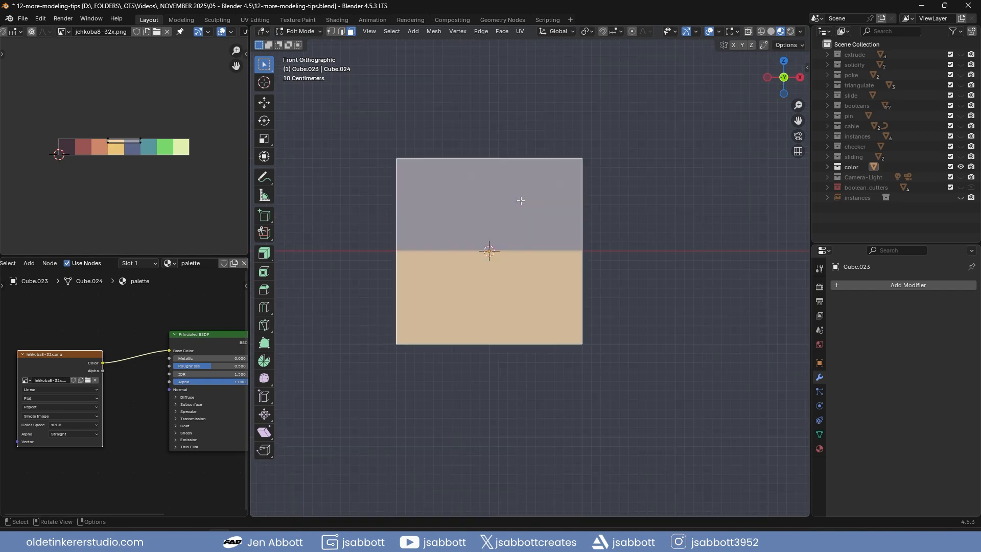
pyautogui.press('u')
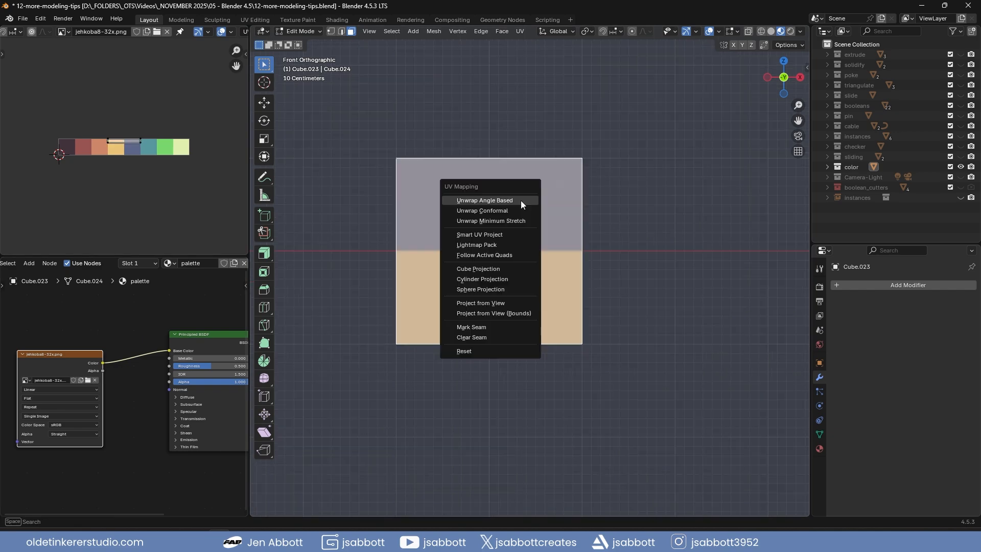
pyautogui.click(528, 304)
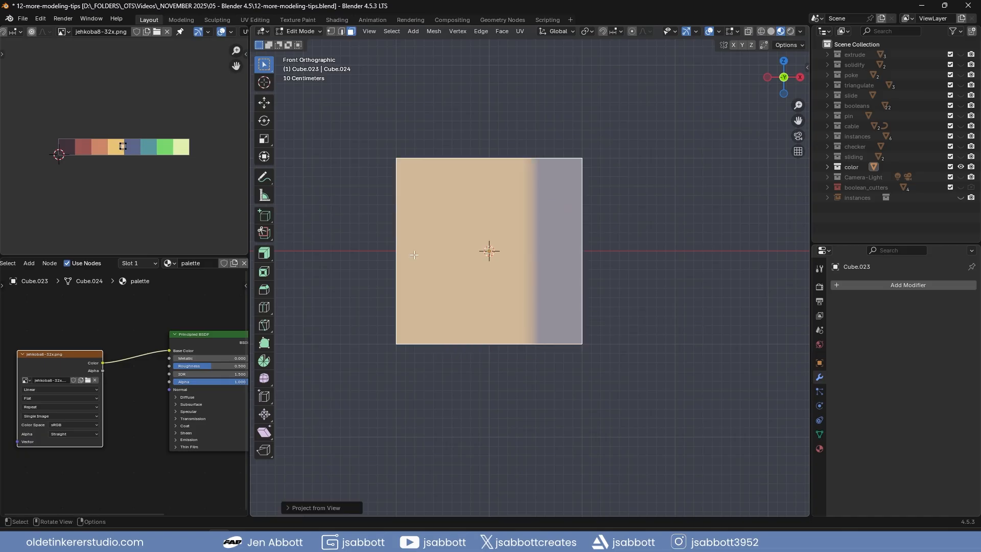
# Step: Select the front face's whole UV island and move it along X across the palette to a different colour swatch
pyautogui.scroll(4, 152, 167)
pyautogui.scroll(1, 152, 166)
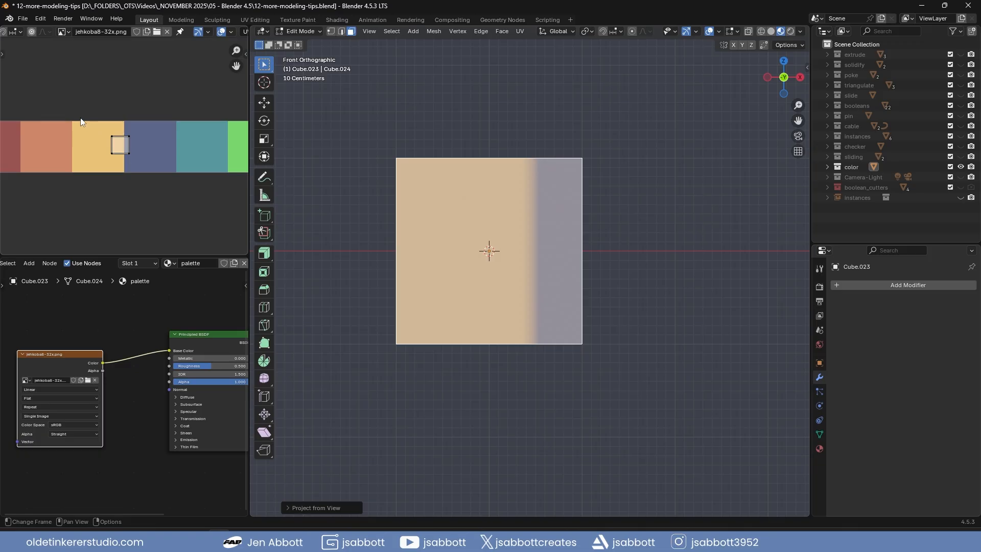
pyautogui.moveTo(82, 118); pyautogui.dragTo(162, 177)
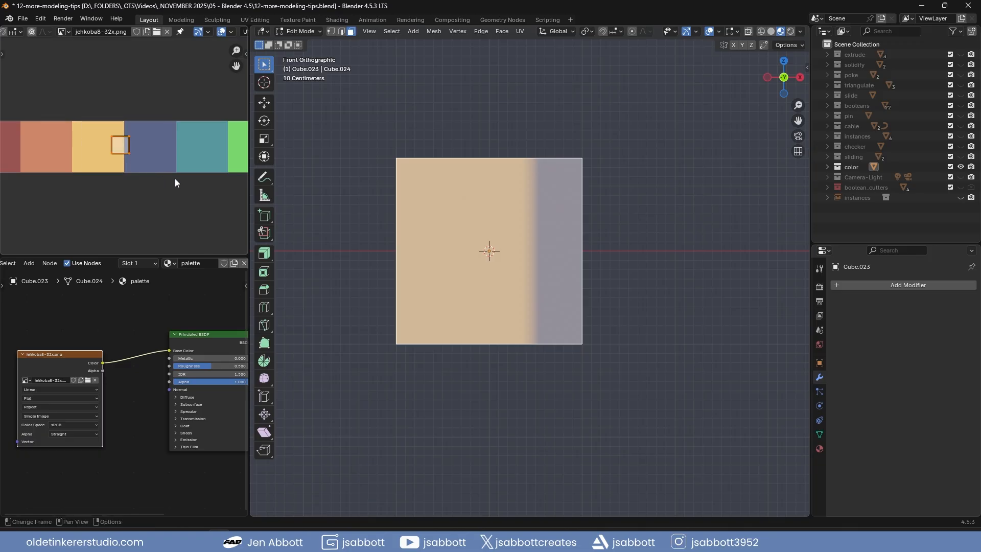
pyautogui.press('g')
pyautogui.press('x')
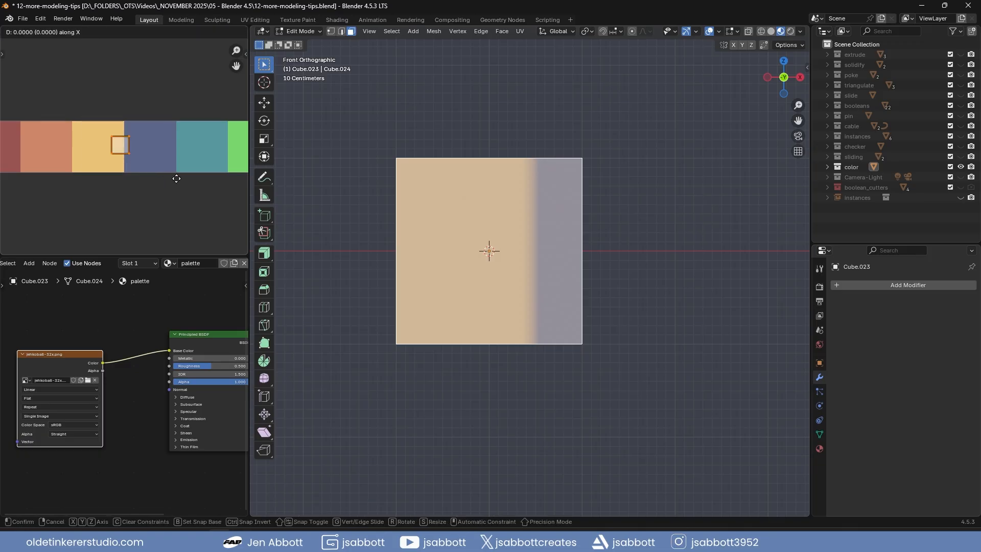
pyautogui.click(244, 179)
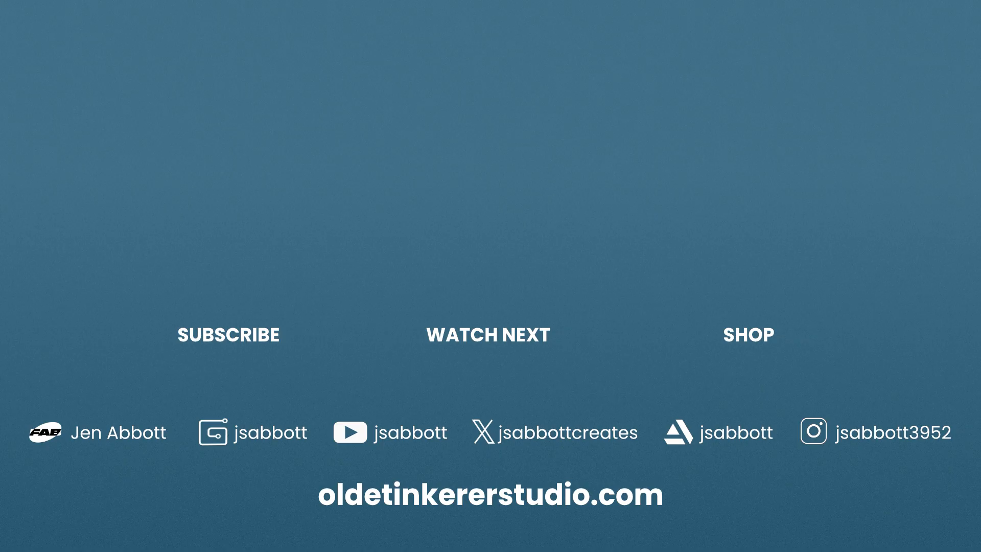